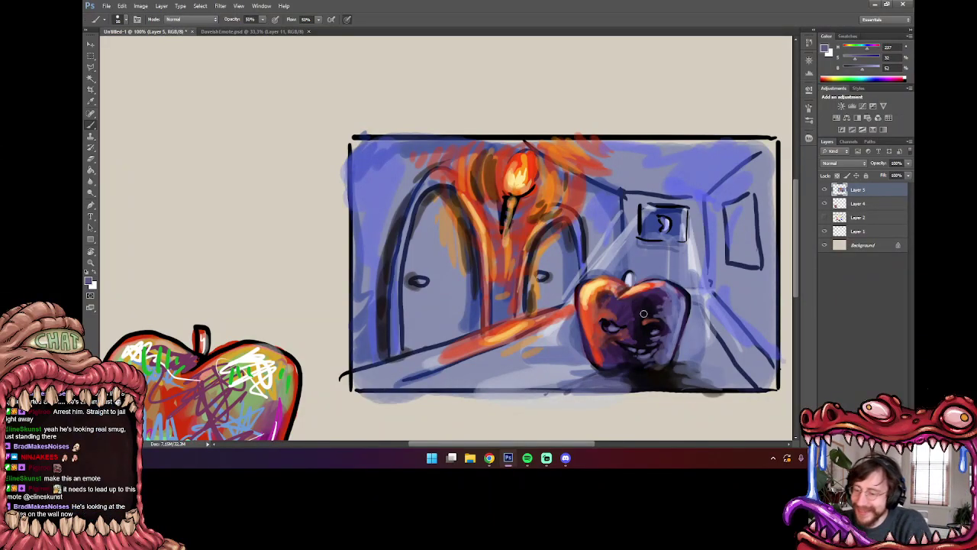
- Reduce the brush to 9 px, sample the moon's near-white, and paint highlights in both of the framed apple's eyes
key(ctrl+plus)
drag(603, 408, 426, 292)
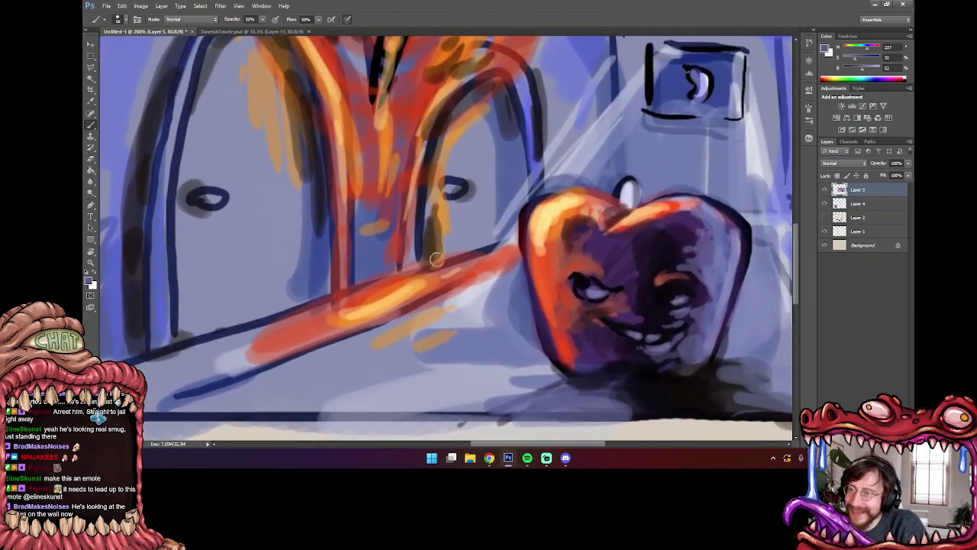
right_click(353, 223)
drag(346, 233, 343, 233)
click(332, 182)
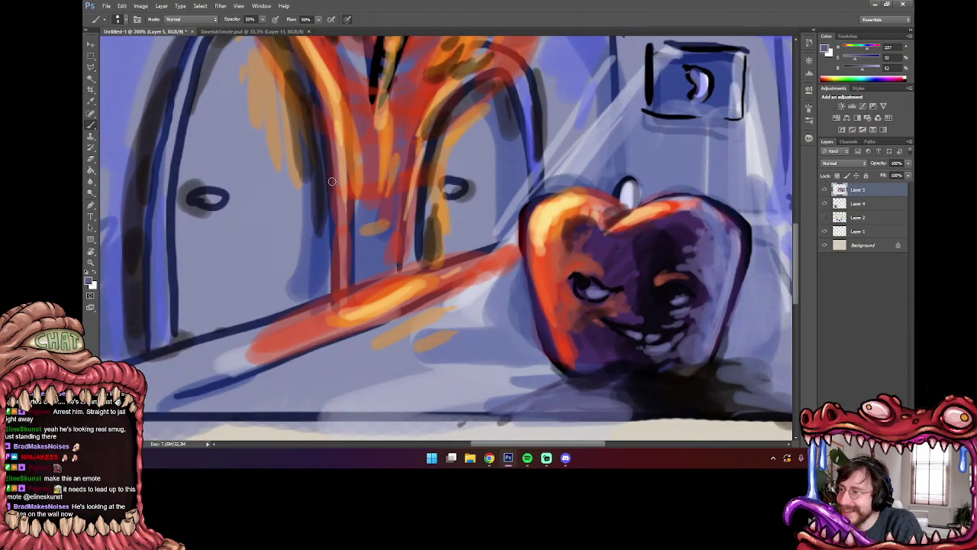
alt+click(708, 74)
click(599, 288)
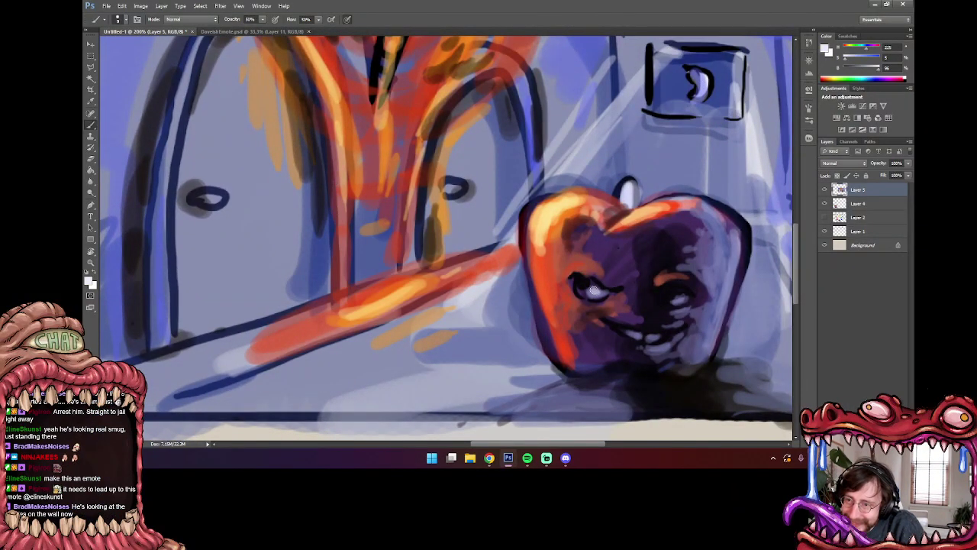
drag(667, 297, 666, 300)
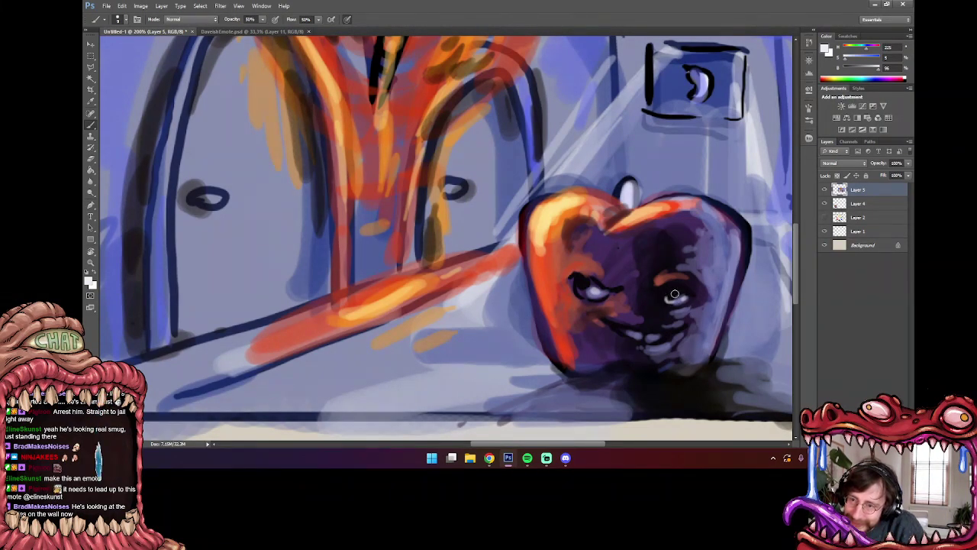
- Sample the pale yellow from the apple's torch-lit highlight and paint warm reflections in both eyes
alt+click(575, 264)
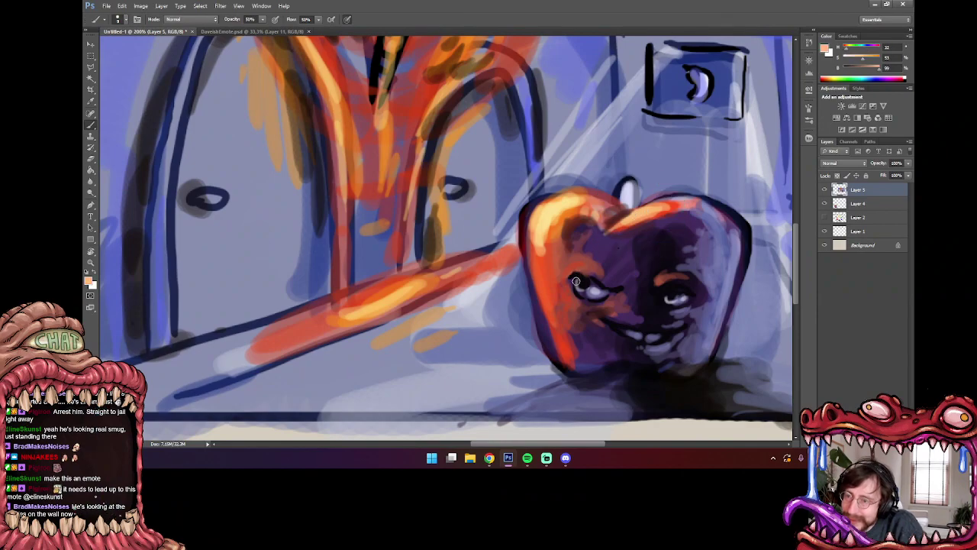
alt+click(552, 212)
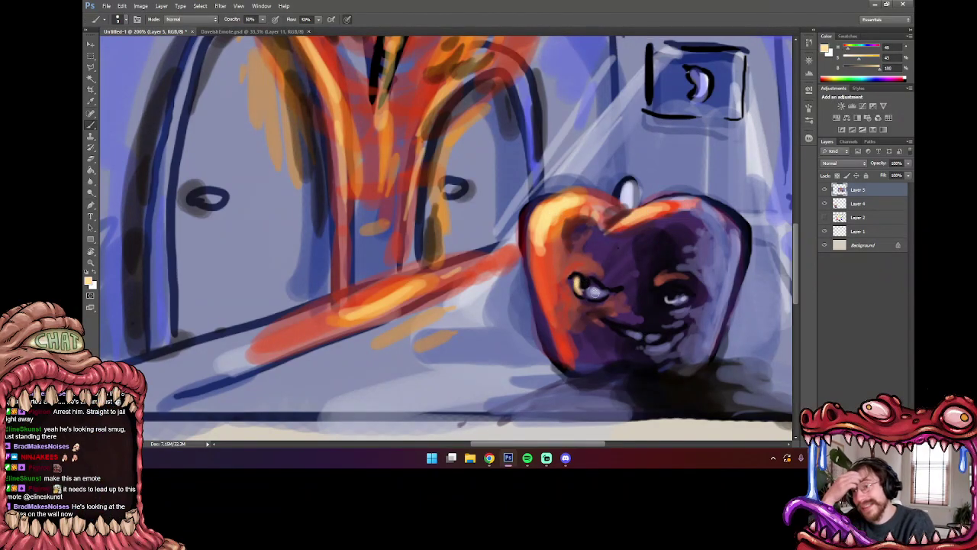
drag(582, 288, 591, 286)
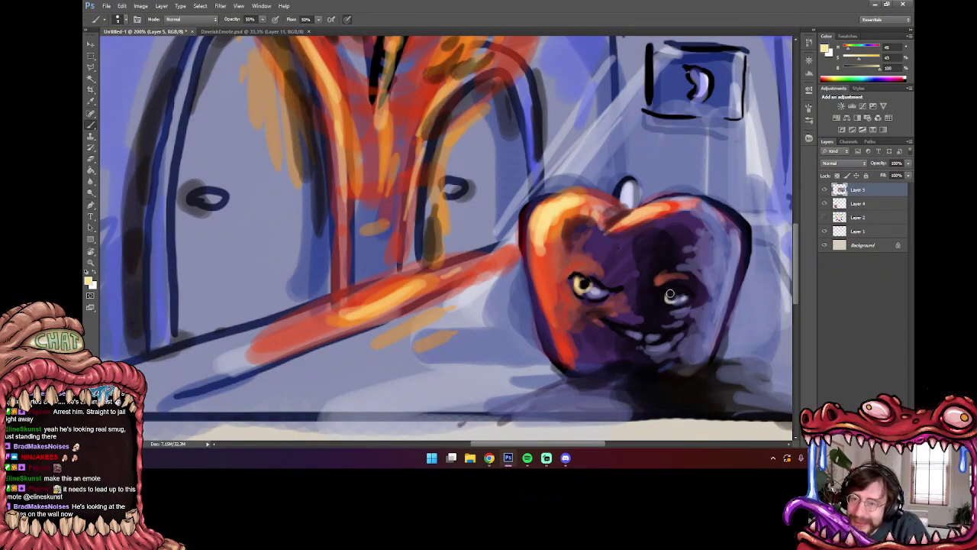
drag(670, 293, 668, 299)
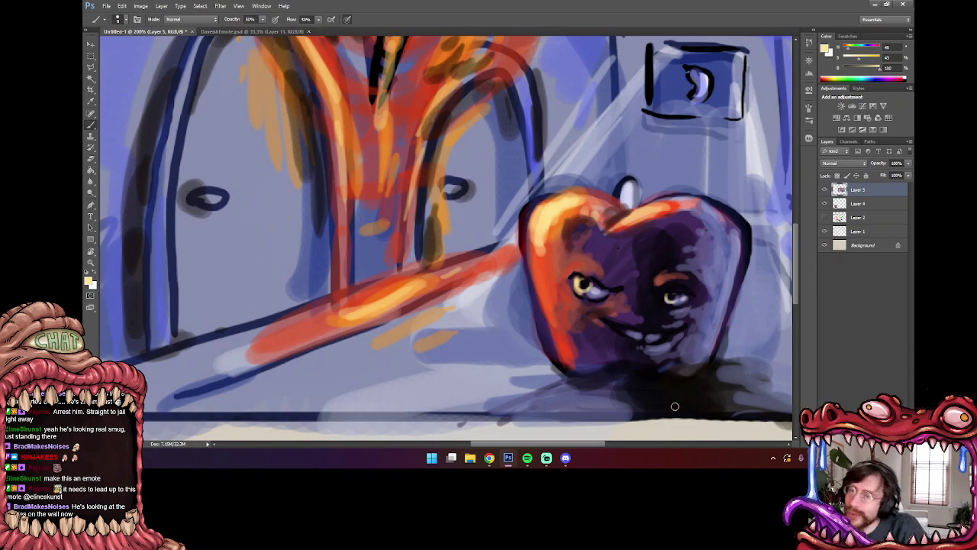
- Add pale yellow light accents to the apple's teeth, the corner of its grin and its torch-side cheek
drag(632, 333, 640, 337)
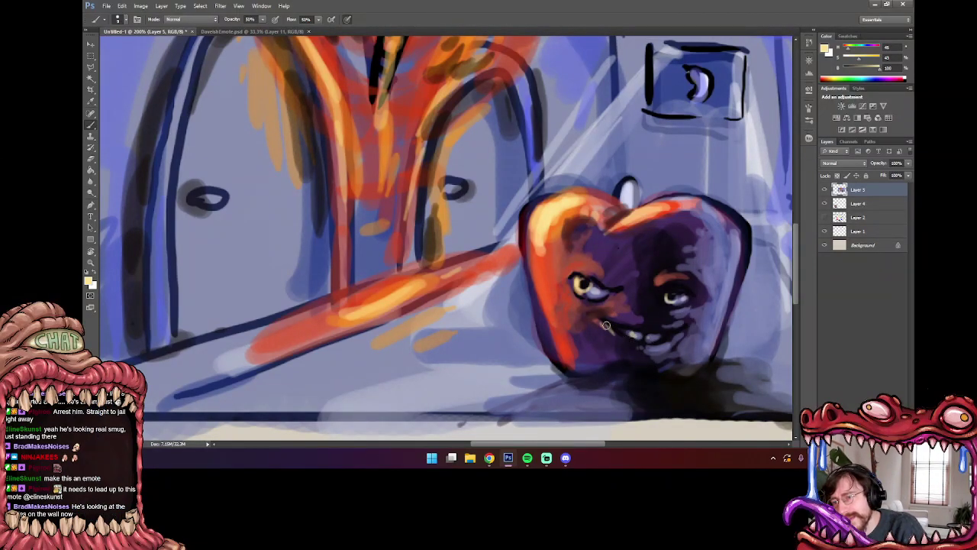
drag(606, 326, 616, 336)
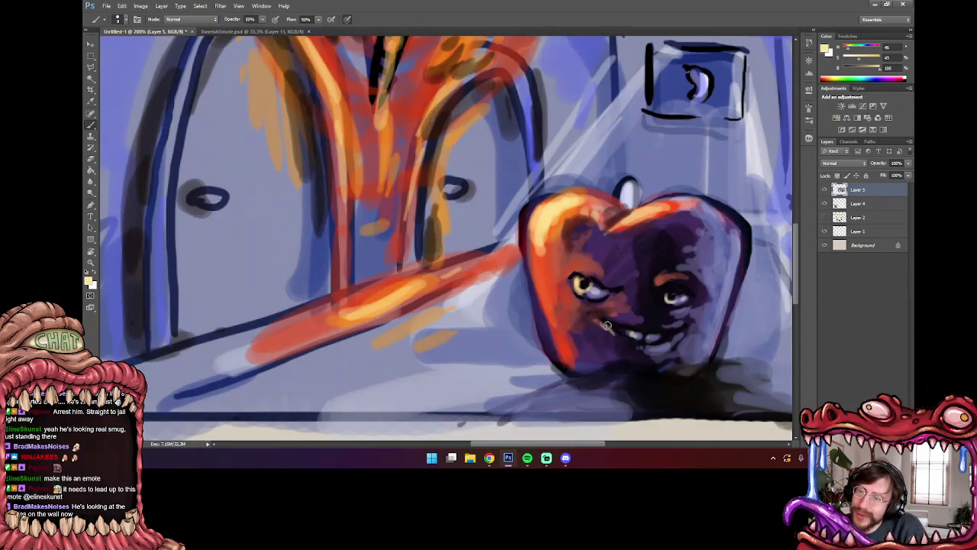
drag(568, 298, 566, 313)
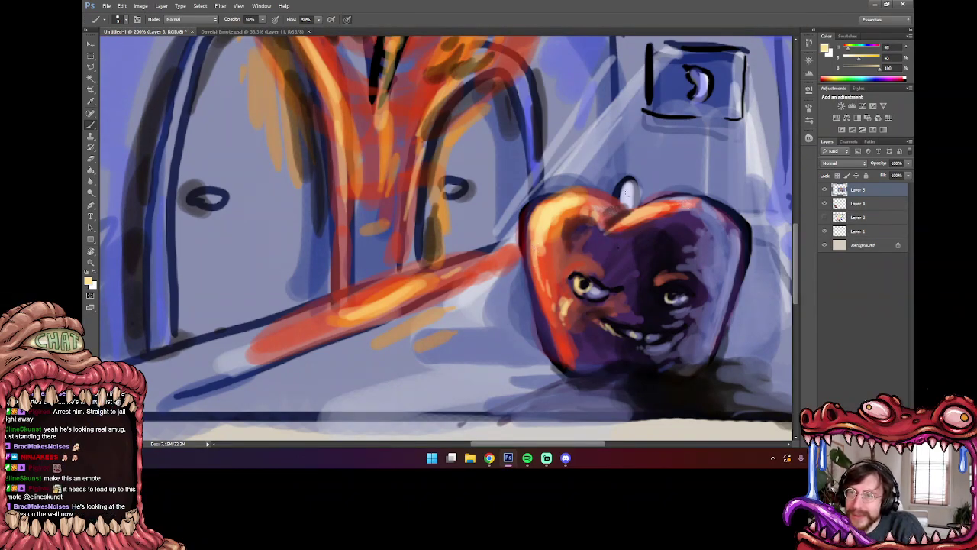
- Desaturate the room painting on Layer 5 with Hue/Saturation, setting Saturation to -100
key(ctrl+minus)
key(ctrl+minus)
key(ctrl+minus)
key(ctrl+minus)
key(ctrl+plus)
key(ctrl+plus)
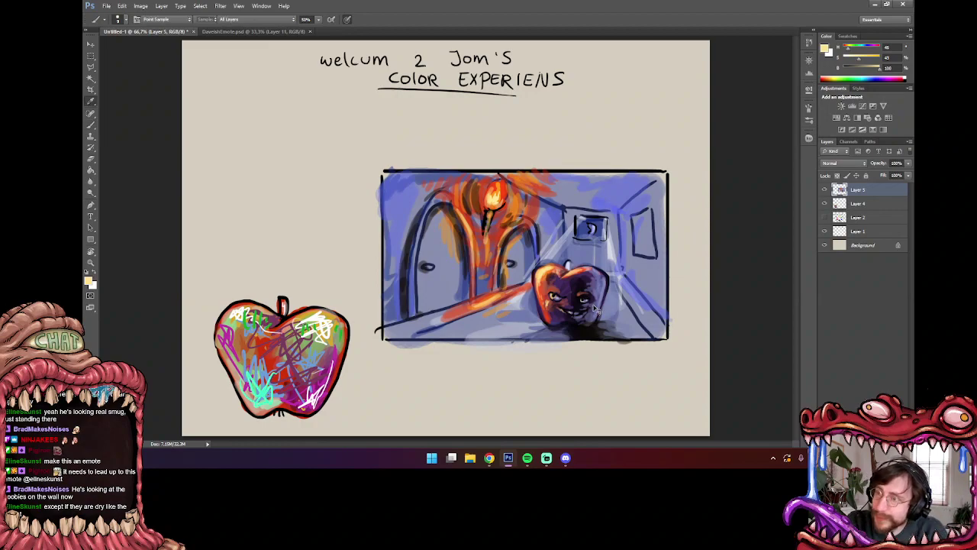
key(ctrl+u)
mouse_move(686, 266)
mouse_down()
mouse_move(673, 246)
mouse_move(643, 246)
mouse_up()
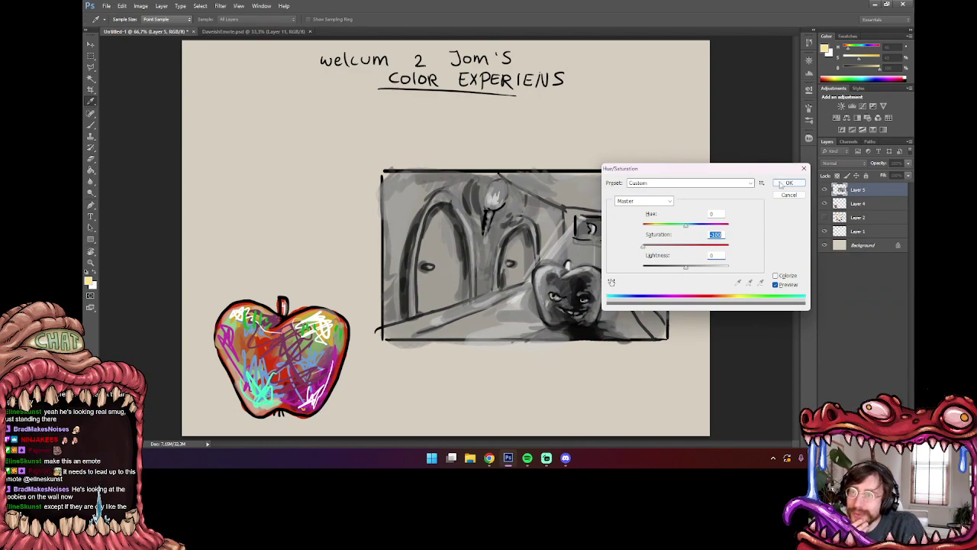
key(Return)
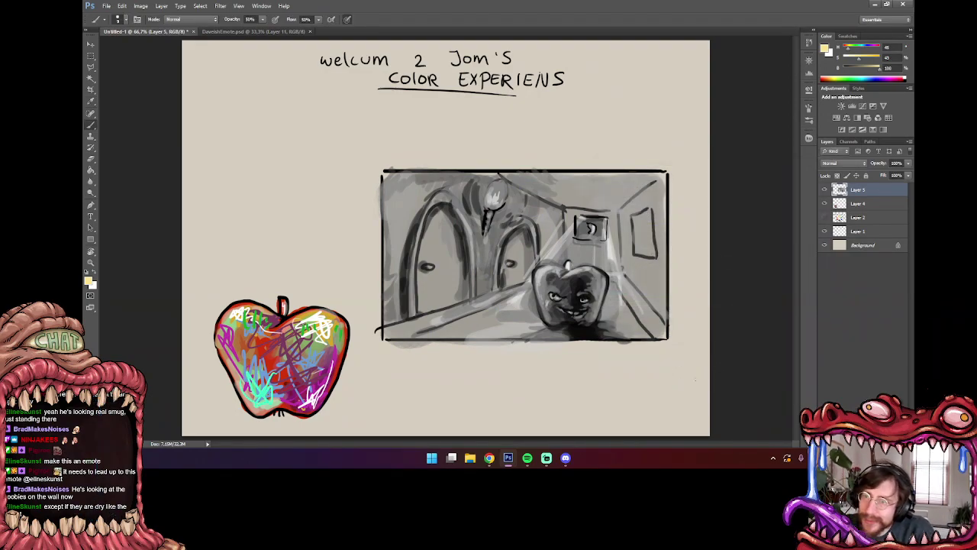
- With a much larger light grey brush, brighten the moonlight beam, the floor around the apple, and the wall and doors near the torch
mouse_move(534, 296)
mouse_down()
mouse_move(564, 336)
mouse_move(596, 334)
mouse_up()
key(ctrl+z)
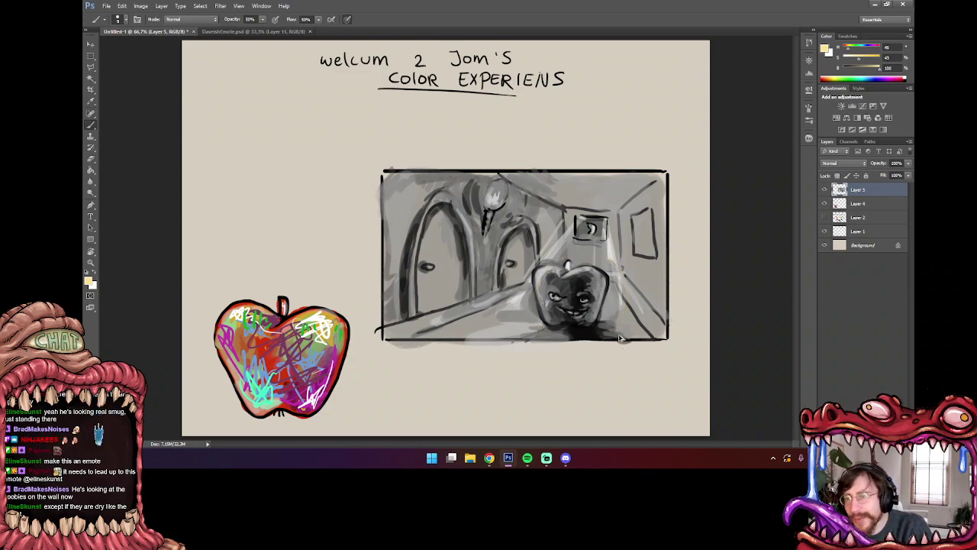
right_click(658, 266)
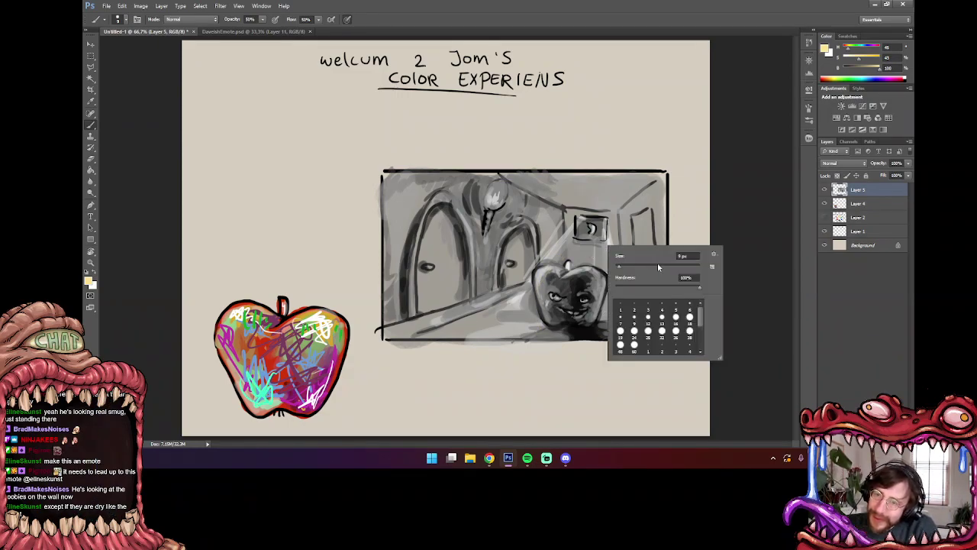
click(631, 266)
click(722, 212)
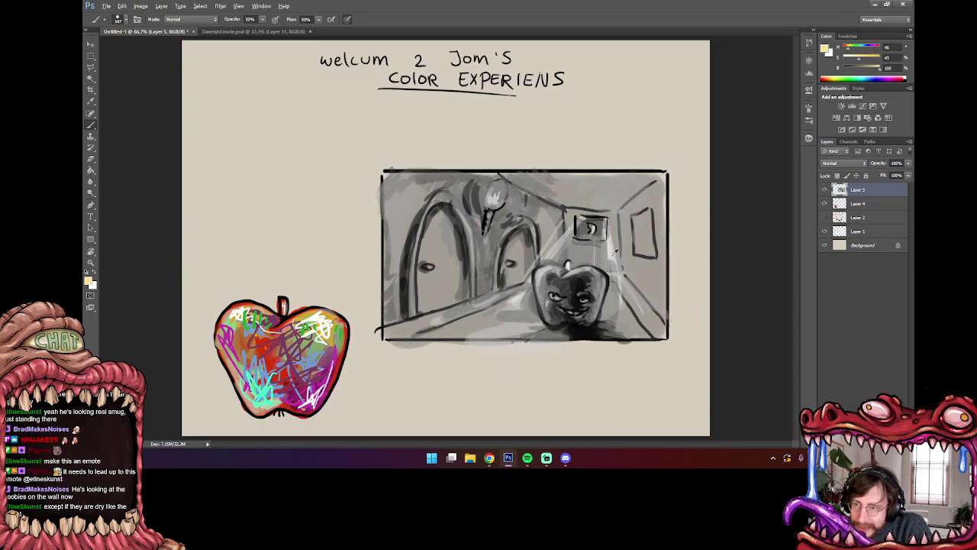
mouse_move(616, 252)
mouse_down()
mouse_move(592, 264)
mouse_move(590, 247)
mouse_move(573, 240)
mouse_up()
drag(604, 299, 607, 308)
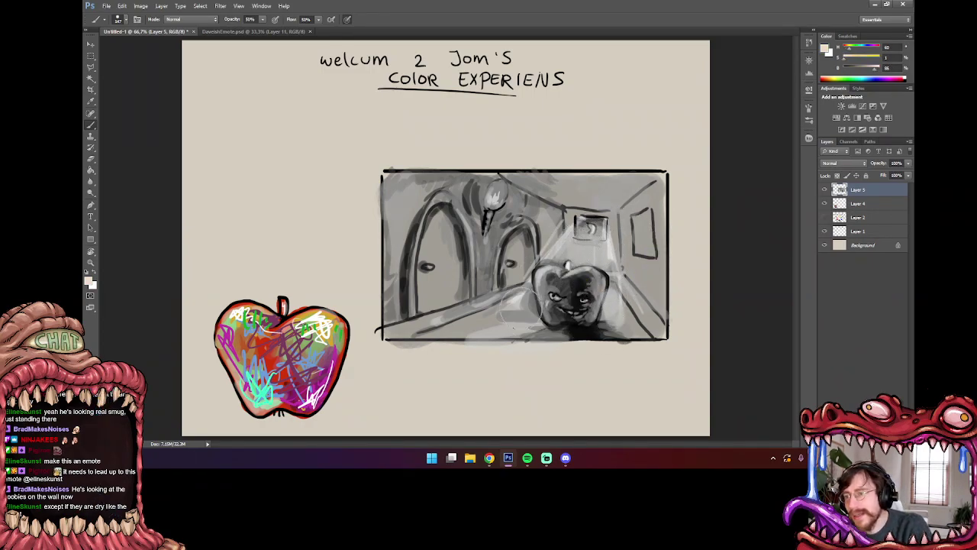
mouse_move(523, 309)
mouse_down()
mouse_move(520, 301)
mouse_move(501, 317)
mouse_up()
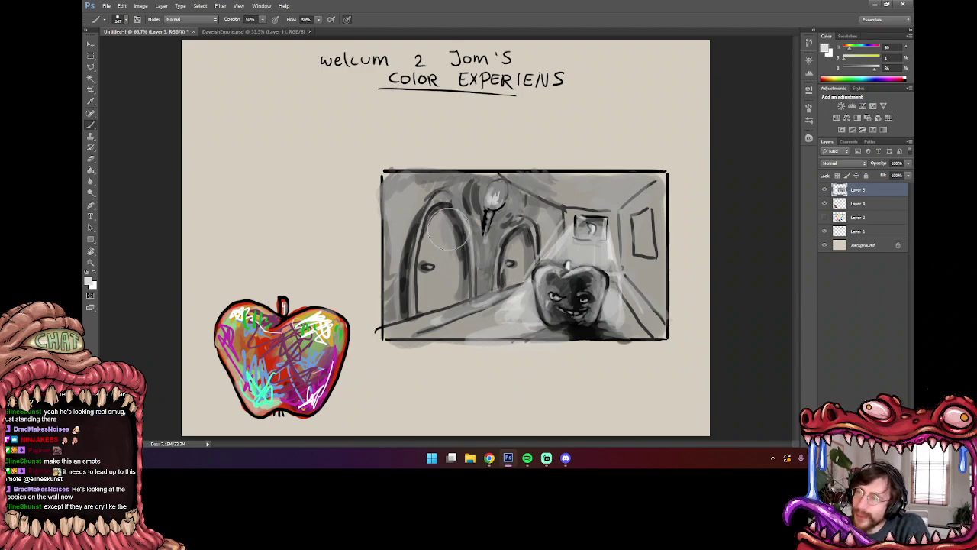
mouse_move(443, 225)
mouse_down()
mouse_move(463, 286)
mouse_move(444, 264)
mouse_move(512, 229)
mouse_move(496, 275)
mouse_move(474, 215)
mouse_move(501, 191)
mouse_move(481, 190)
mouse_move(500, 214)
mouse_move(523, 187)
mouse_move(530, 215)
mouse_up()
drag(466, 185, 465, 198)
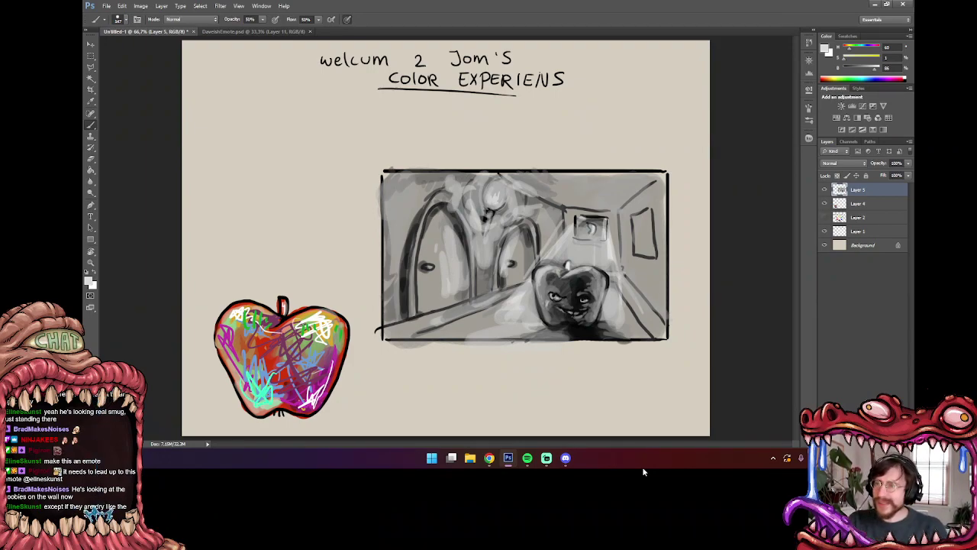
- Try darkening the walls, ceiling and floor outside the lit areas with near-black sampled from the door handle, and undo those strokes
alt+click(426, 267)
mouse_move(400, 229)
mouse_down()
mouse_move(396, 295)
mouse_move(422, 185)
mouse_move(428, 321)
mouse_move(443, 191)
mouse_move(481, 306)
mouse_move(657, 336)
mouse_move(653, 190)
mouse_move(618, 229)
mouse_move(596, 184)
mouse_move(549, 206)
mouse_move(534, 183)
mouse_move(649, 229)
mouse_move(630, 313)
mouse_move(607, 241)
mouse_move(534, 244)
mouse_move(417, 328)
mouse_move(459, 329)
mouse_move(561, 187)
mouse_move(606, 210)
mouse_move(649, 191)
mouse_move(633, 294)
mouse_up()
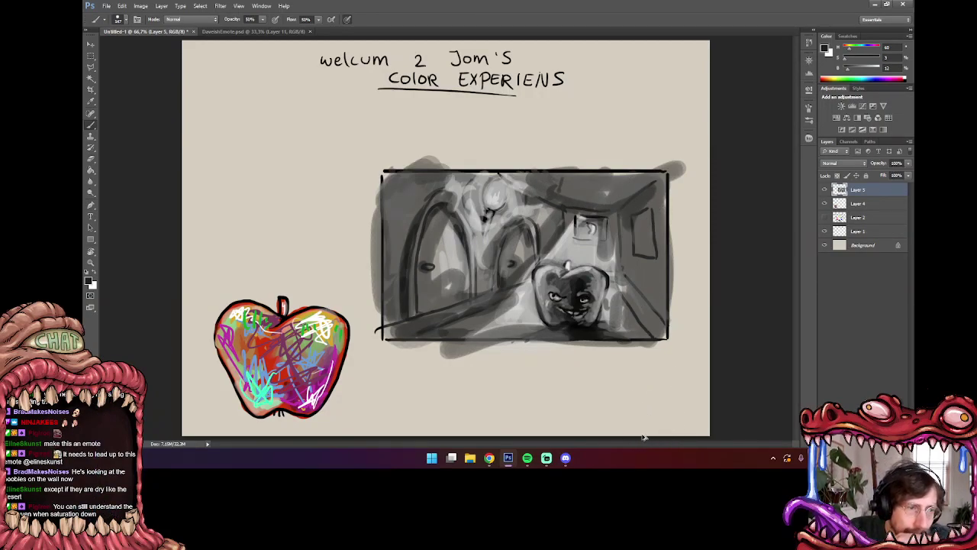
key(ctrl+z)
key(ctrl+alt+z)
key(ctrl+alt+z)
key(ctrl+alt+z)
key(ctrl+alt+z)
key(ctrl+alt+z)
key(ctrl+alt+z)
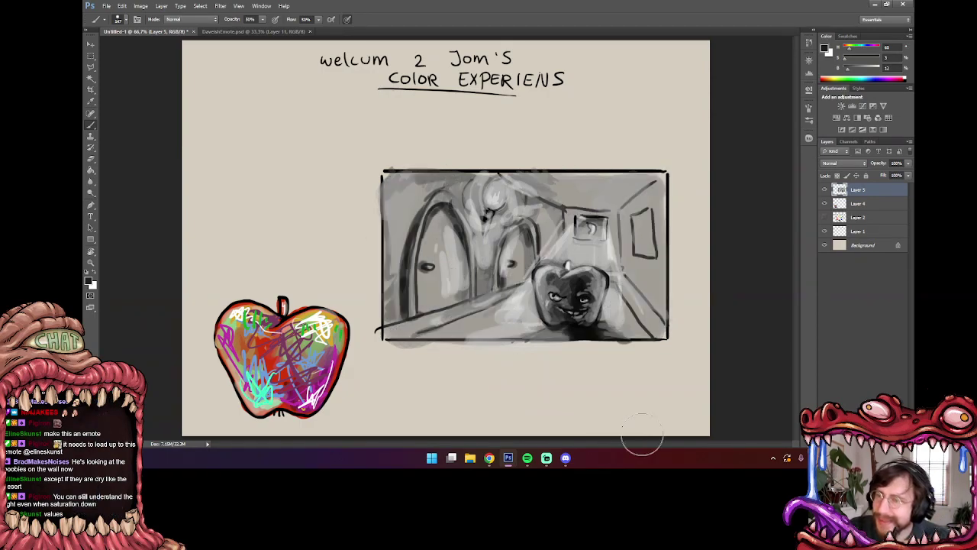
- Darken the walls, ceiling and outer floor in near-black, and tighten the edges of the light areas with a 22 px brush
mouse_move(646, 210)
mouse_down()
mouse_move(630, 298)
mouse_move(657, 184)
mouse_move(635, 289)
mouse_move(642, 328)
mouse_move(634, 252)
mouse_move(657, 202)
mouse_move(635, 183)
mouse_move(542, 187)
mouse_move(602, 183)
mouse_move(634, 199)
mouse_move(654, 330)
mouse_up()
mouse_move(404, 174)
mouse_down()
mouse_move(398, 205)
mouse_move(430, 289)
mouse_move(397, 328)
mouse_move(472, 325)
mouse_up()
drag(559, 208, 578, 211)
right_click(609, 219)
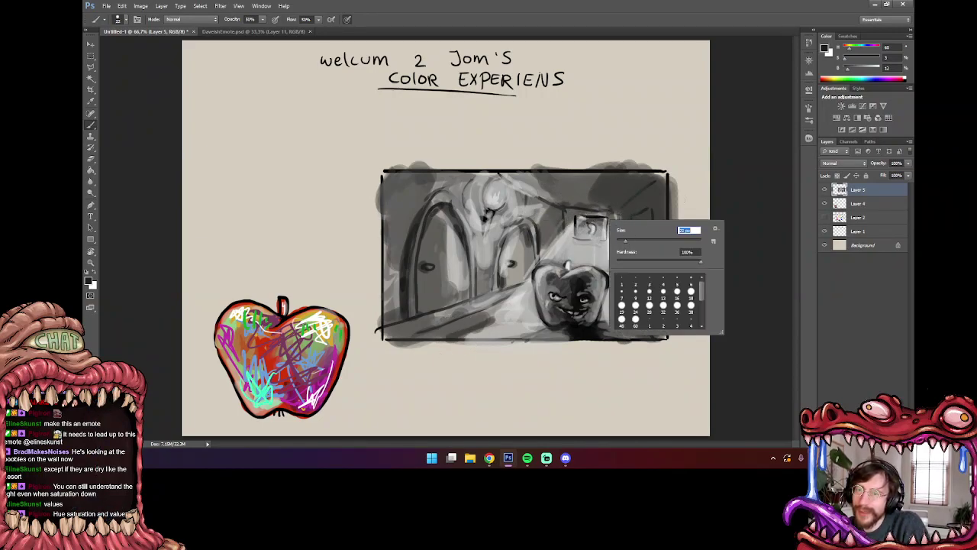
click(673, 195)
mouse_move(542, 250)
mouse_down()
mouse_move(570, 224)
mouse_move(607, 213)
mouse_move(617, 261)
mouse_up()
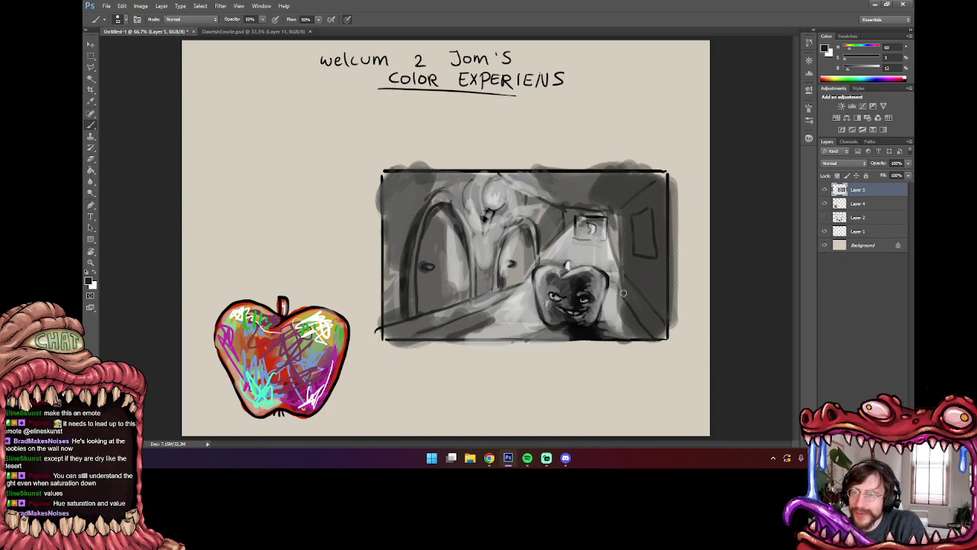
mouse_move(480, 318)
mouse_down()
mouse_move(557, 249)
mouse_move(579, 212)
mouse_up()
- Try marking the torch glow with a dark circle, undo it, and circle the torch and the moonlit window in white
mouse_move(506, 165)
mouse_down()
mouse_move(537, 206)
mouse_move(517, 160)
mouse_up()
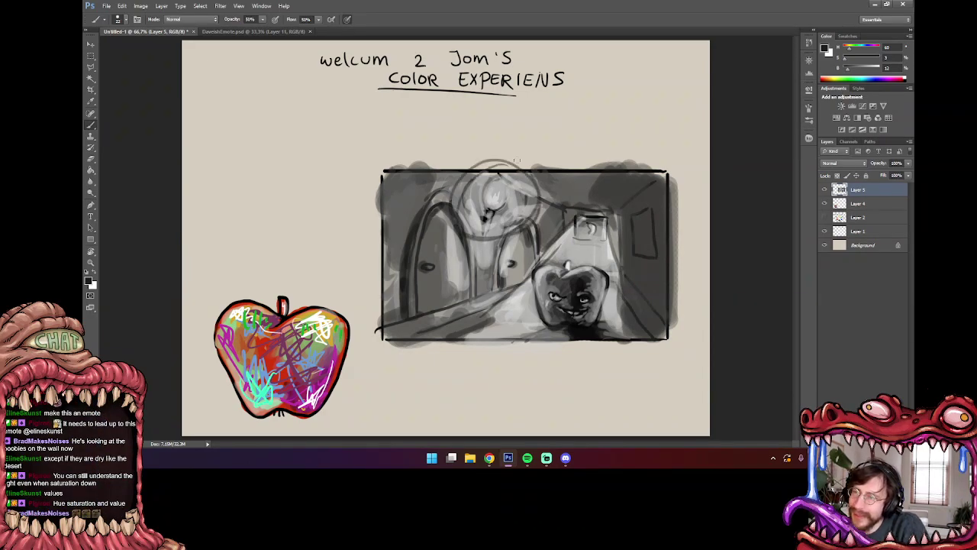
key(ctrl+z)
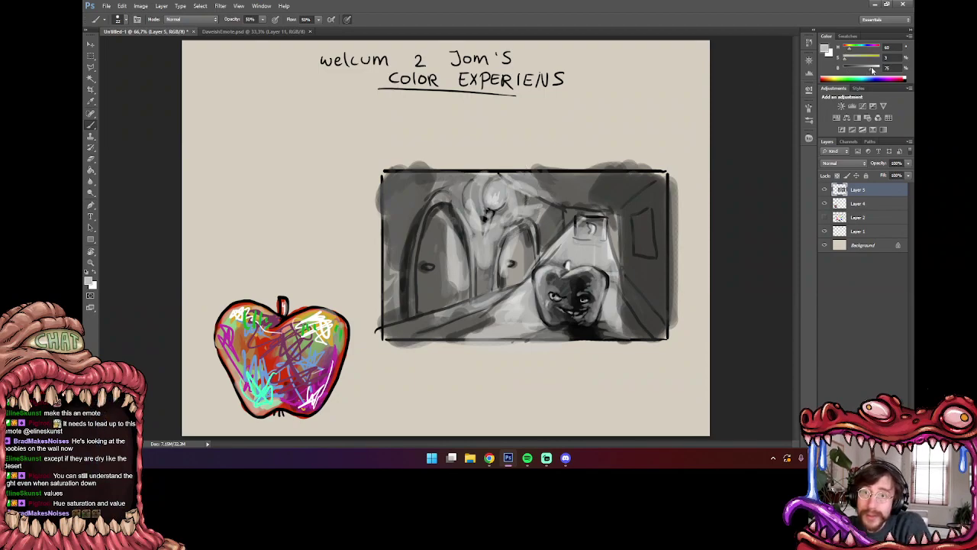
mouse_move(510, 170)
mouse_down()
mouse_move(451, 238)
mouse_move(425, 205)
mouse_move(530, 235)
mouse_up()
click(589, 225)
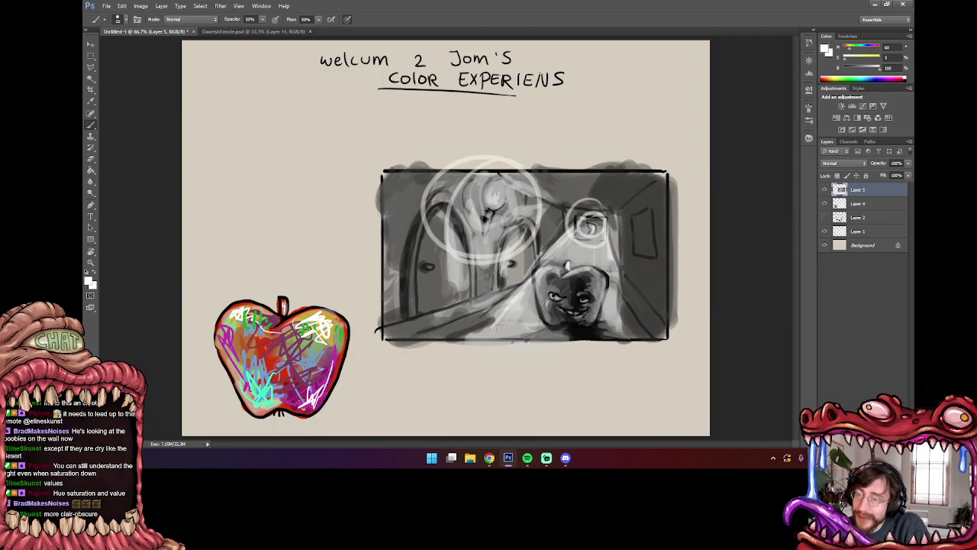
- Try linking the torch, window and apple with white guide lines and loops, and undo the guides
drag(493, 328, 638, 330)
drag(448, 204, 492, 326)
drag(523, 161, 611, 282)
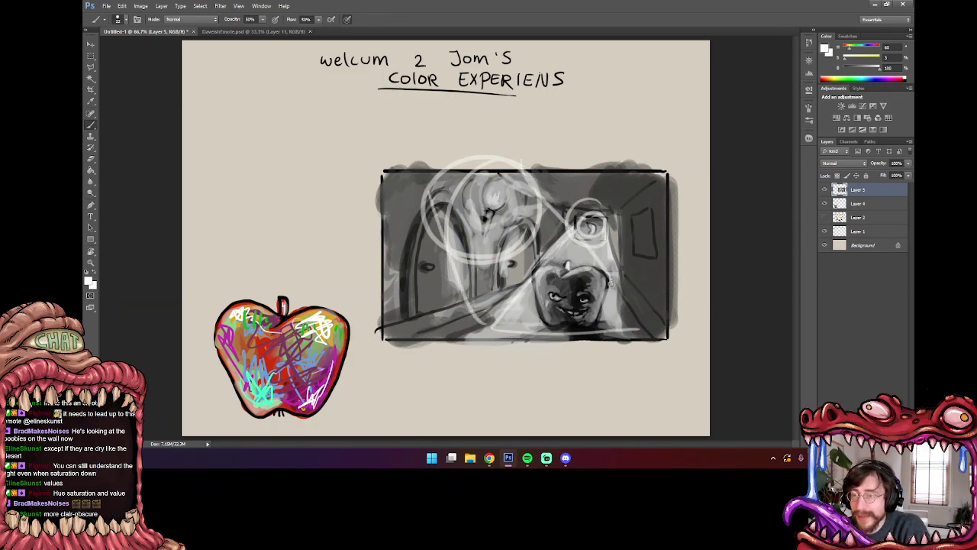
mouse_move(516, 201)
mouse_down()
mouse_move(522, 177)
mouse_move(458, 238)
mouse_move(461, 280)
mouse_up()
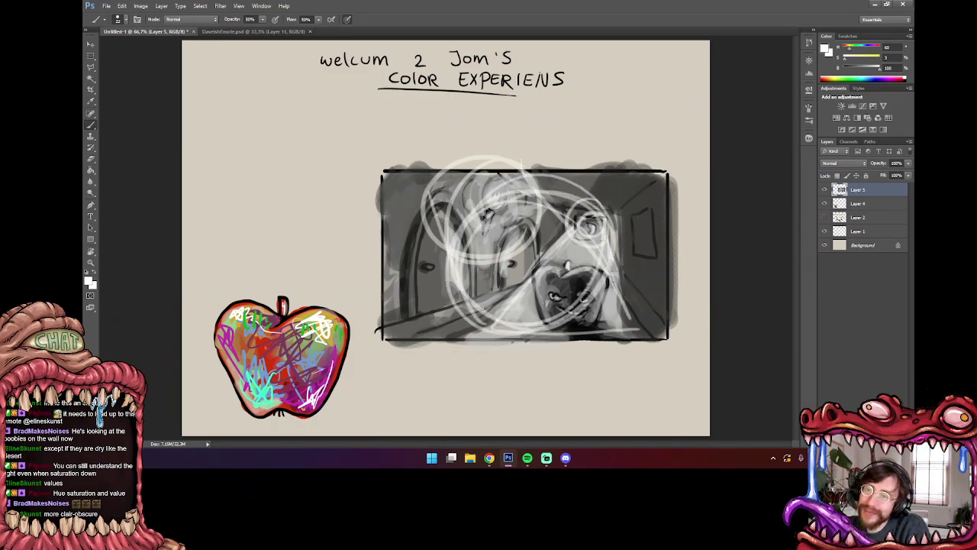
key(ctrl+alt+z)
key(ctrl+alt+z)
key(ctrl+alt+z)
key(ctrl+alt+z)
key(ctrl+alt+z)
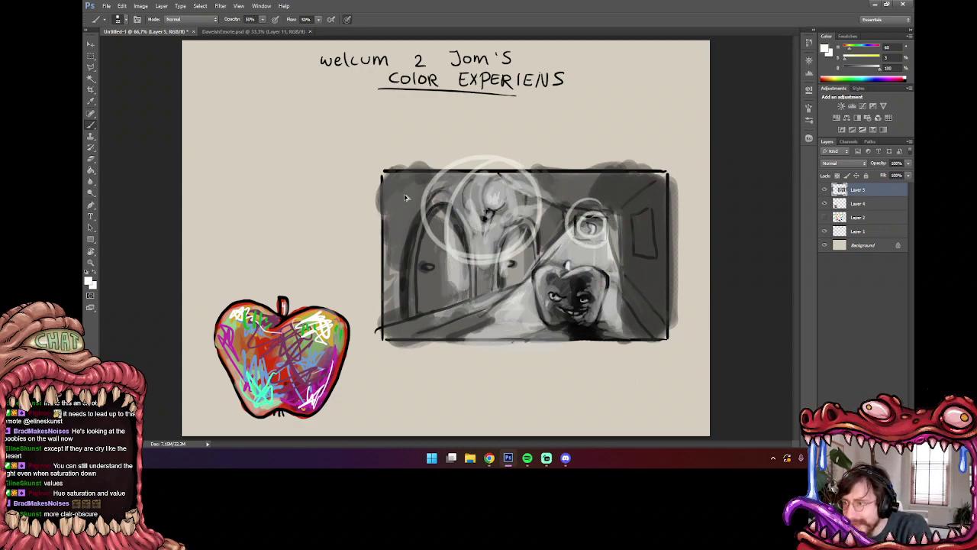
- Try framing the torch, doors and apple with white guide lines and darkening the area outside them using a large black brush
mouse_move(448, 183)
mouse_down()
mouse_move(441, 306)
mouse_move(605, 324)
mouse_up()
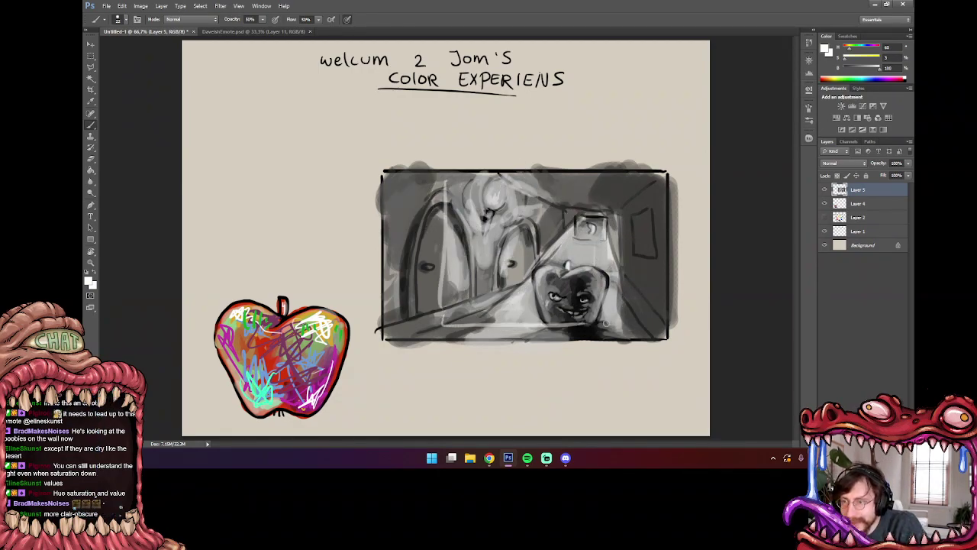
drag(611, 186, 489, 183)
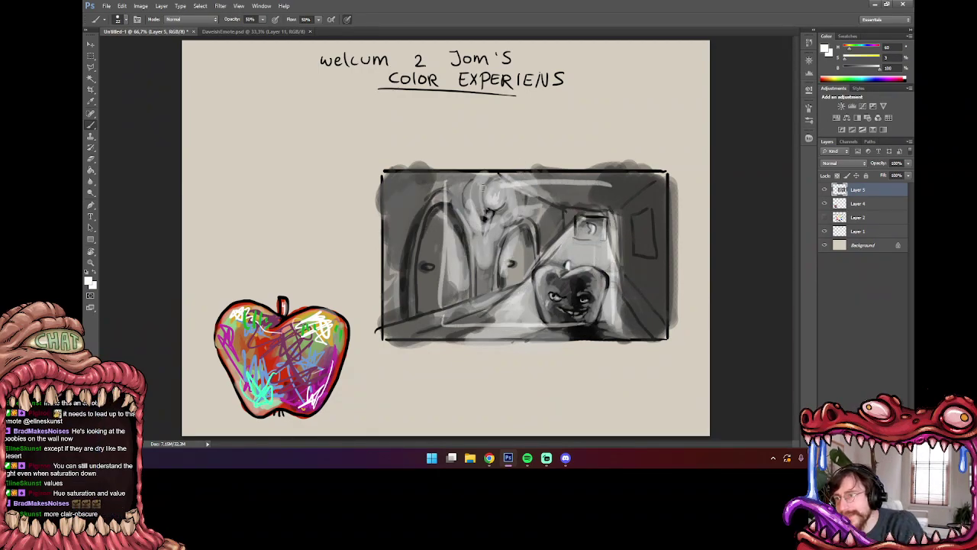
right_click(427, 193)
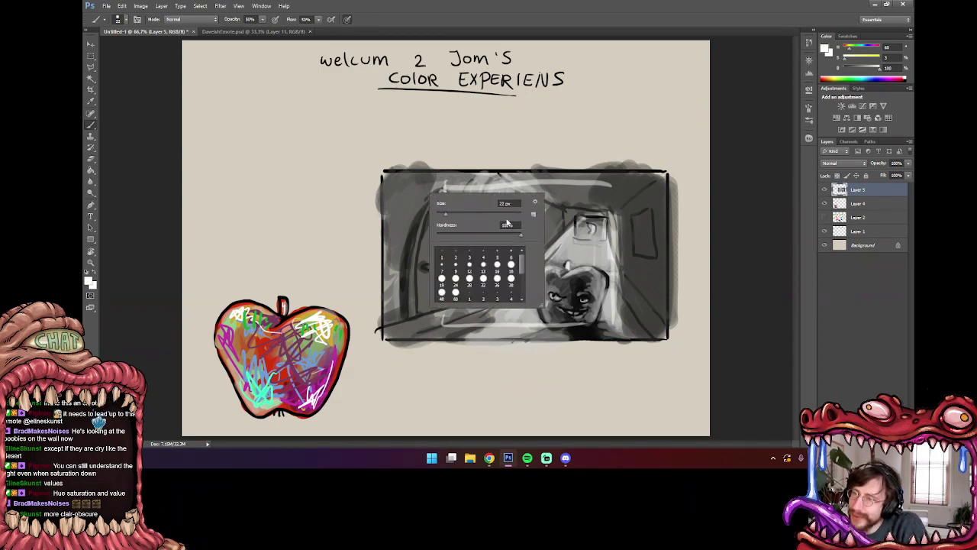
alt+click(513, 170)
mouse_move(413, 199)
mouse_down()
mouse_move(403, 303)
mouse_move(458, 352)
mouse_up()
mouse_move(679, 348)
mouse_down()
mouse_move(645, 329)
mouse_move(649, 194)
mouse_move(642, 222)
mouse_up()
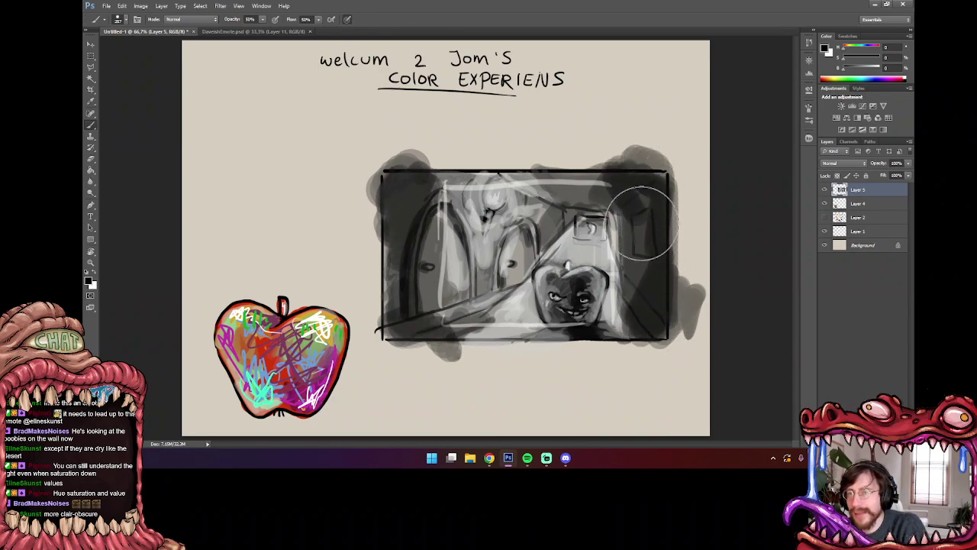
- Undo the black shading outside the guide frame and the frame's upper line
key(ctrl+alt+z)
key(ctrl+alt+z)
key(ctrl+alt+z)
key(ctrl+alt+z)
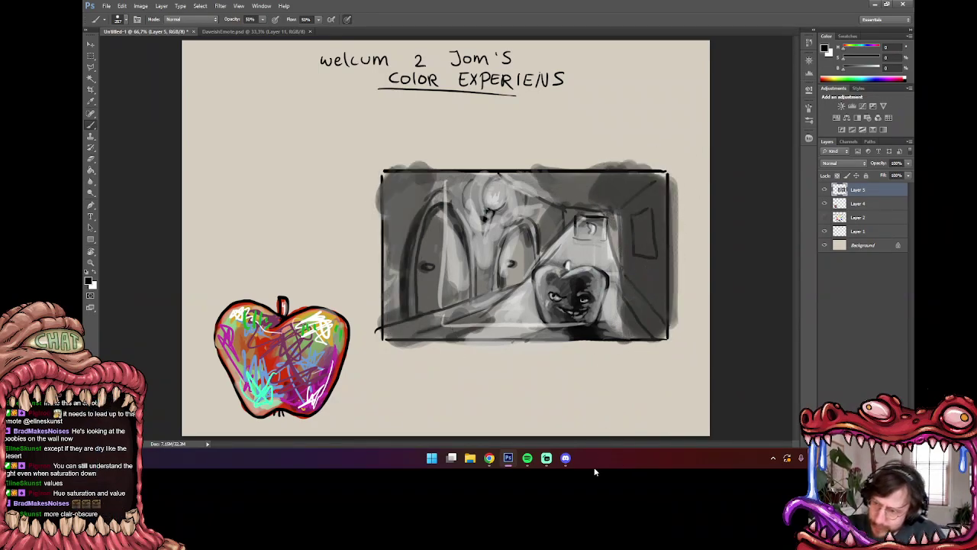
- Undo the remaining white guide lines and add a new layer with the Color blend mode above the greyscale room
key(ctrl+alt+z)
key(ctrl+alt+z)
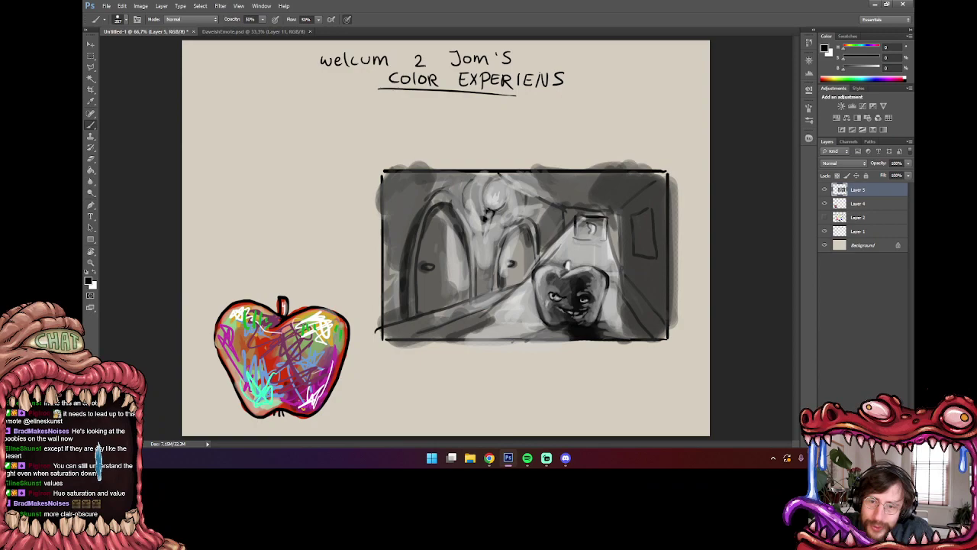
key(ctrl+shift+alt+n)
click(841, 164)
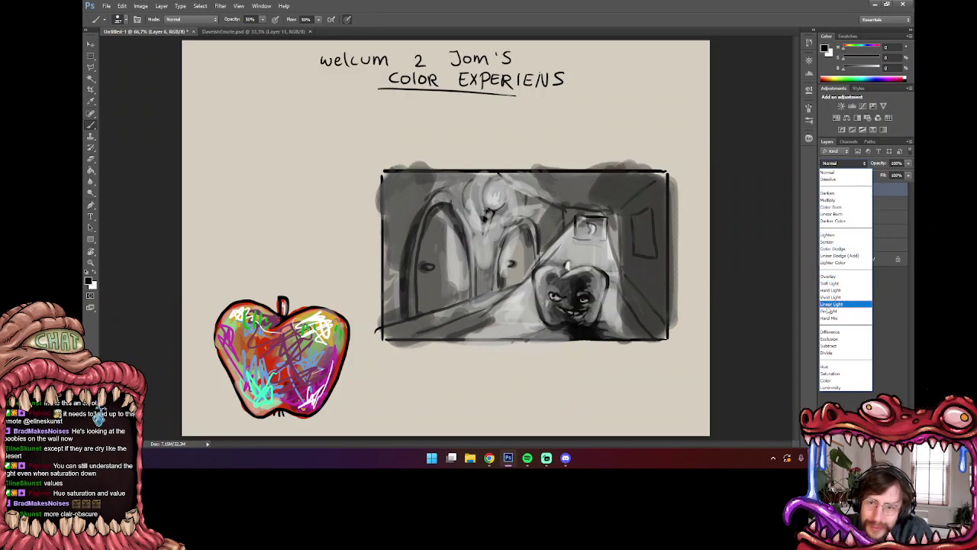
click(830, 381)
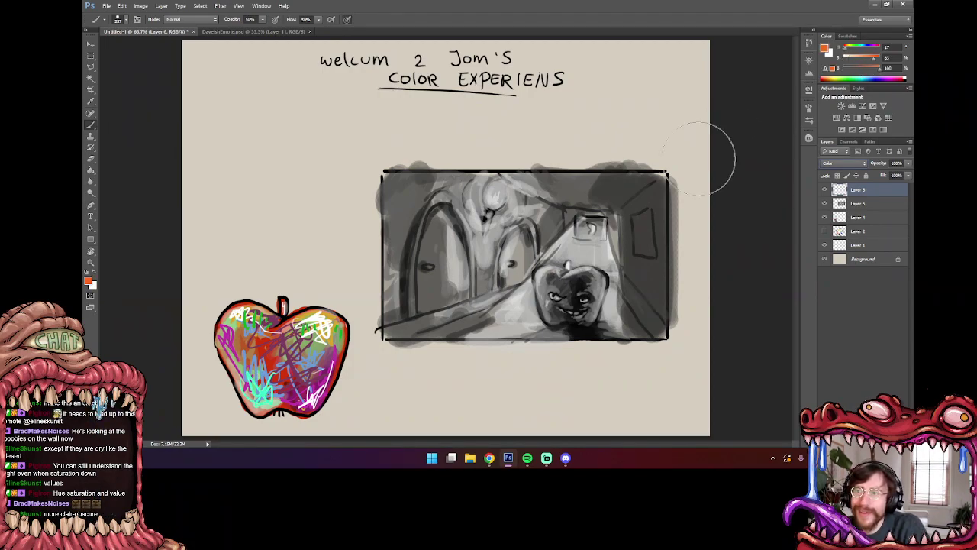
- Tint the wall and doors around the torch orange, and the surrounding moonlit room and the apple's shadowed side blue
mouse_move(496, 183)
mouse_down()
mouse_move(531, 226)
mouse_move(462, 229)
mouse_up()
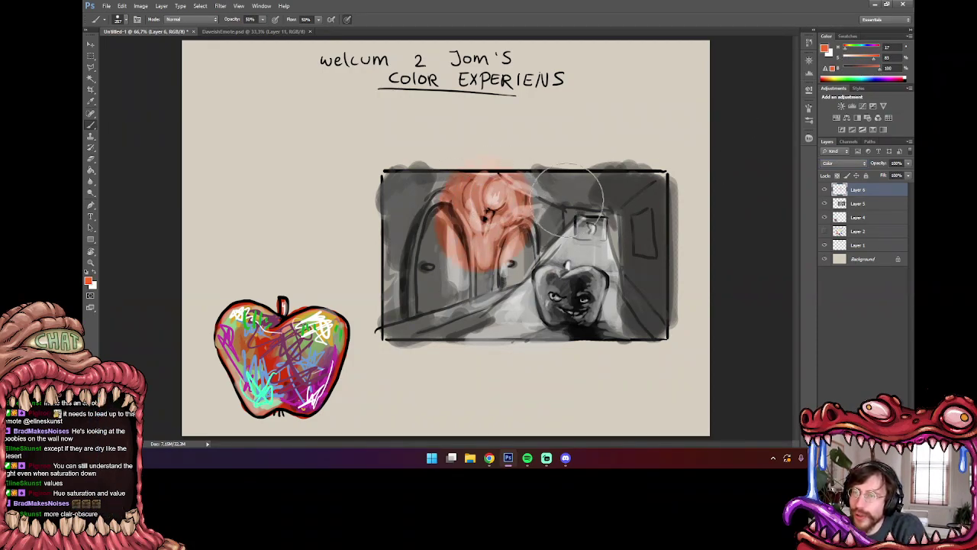
drag(876, 48, 865, 48)
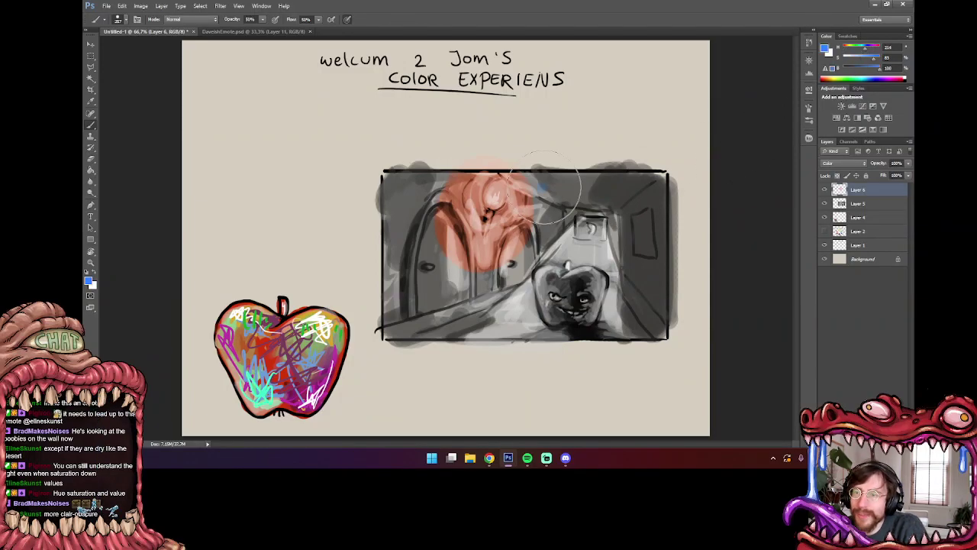
mouse_move(567, 191)
mouse_down()
mouse_move(550, 214)
mouse_move(596, 222)
mouse_move(621, 283)
mouse_move(645, 290)
mouse_move(645, 206)
mouse_move(641, 259)
mouse_move(507, 336)
mouse_move(424, 302)
mouse_move(394, 189)
mouse_move(435, 274)
mouse_move(504, 294)
mouse_up()
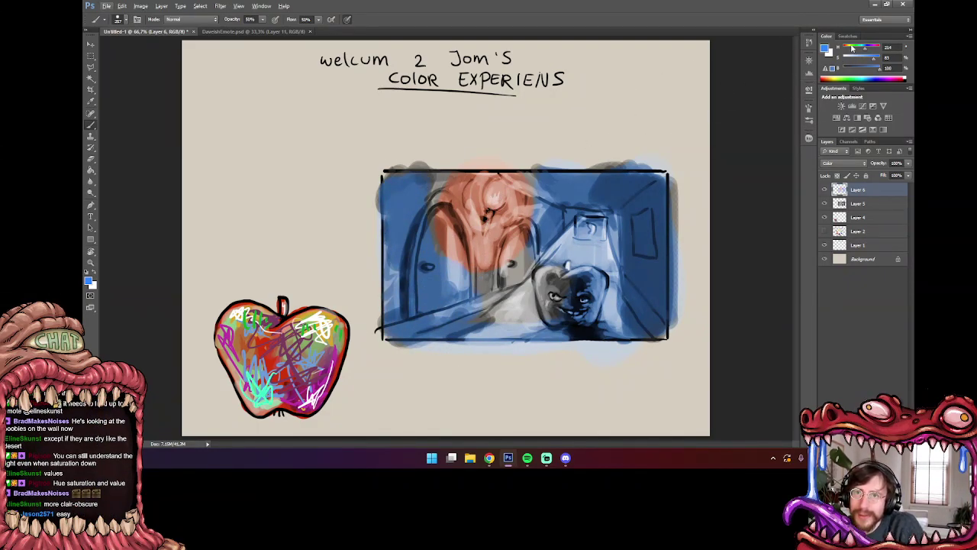
- Tint the torch glow, lit floor and apple's lit side yellow, blending in warm reddish tones sampled from the wall
drag(853, 48, 848, 47)
mouse_move(495, 192)
mouse_down()
mouse_move(565, 298)
mouse_move(535, 244)
mouse_move(481, 298)
mouse_move(463, 246)
mouse_move(459, 336)
mouse_move(504, 275)
mouse_move(503, 254)
mouse_move(440, 191)
mouse_move(428, 282)
mouse_move(481, 284)
mouse_up()
alt+click(455, 232)
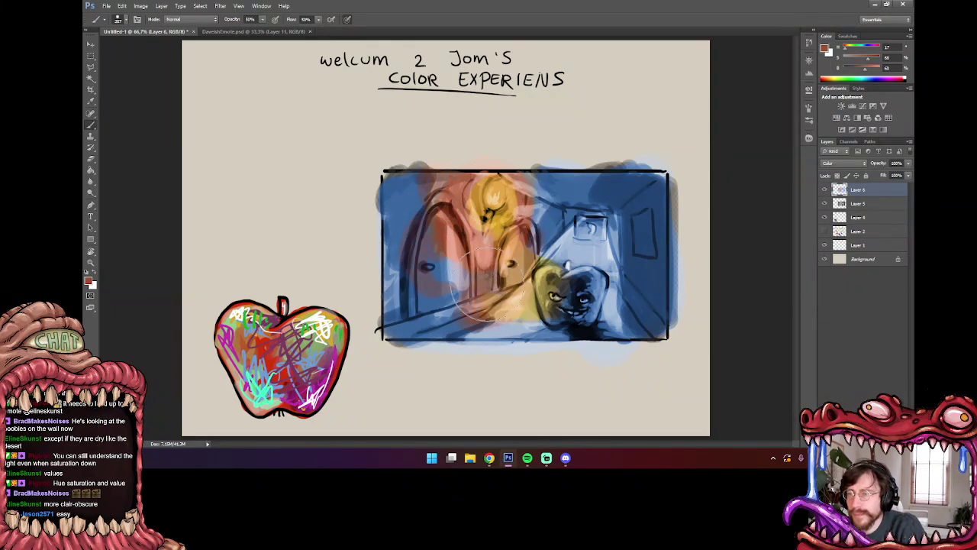
alt+click(633, 229)
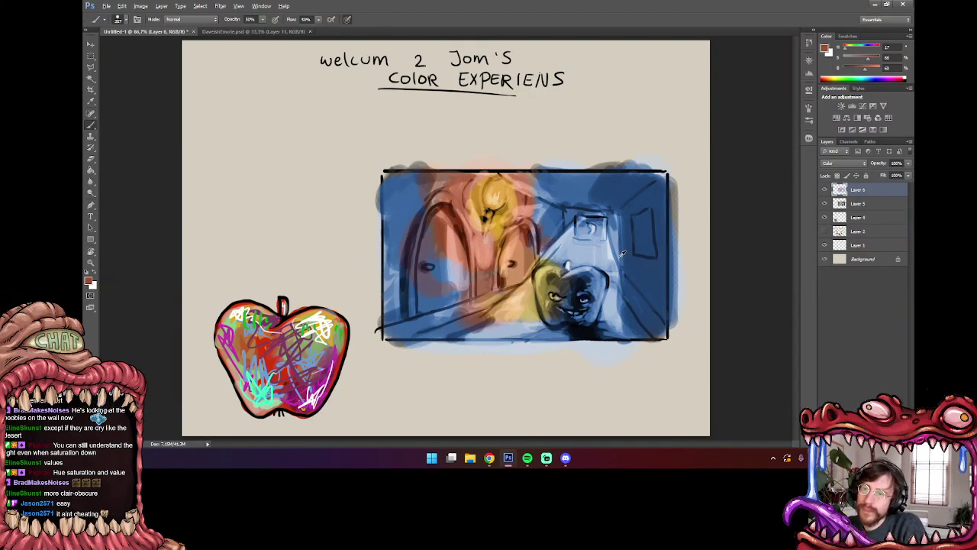
alt+click(476, 238)
drag(551, 279, 562, 317)
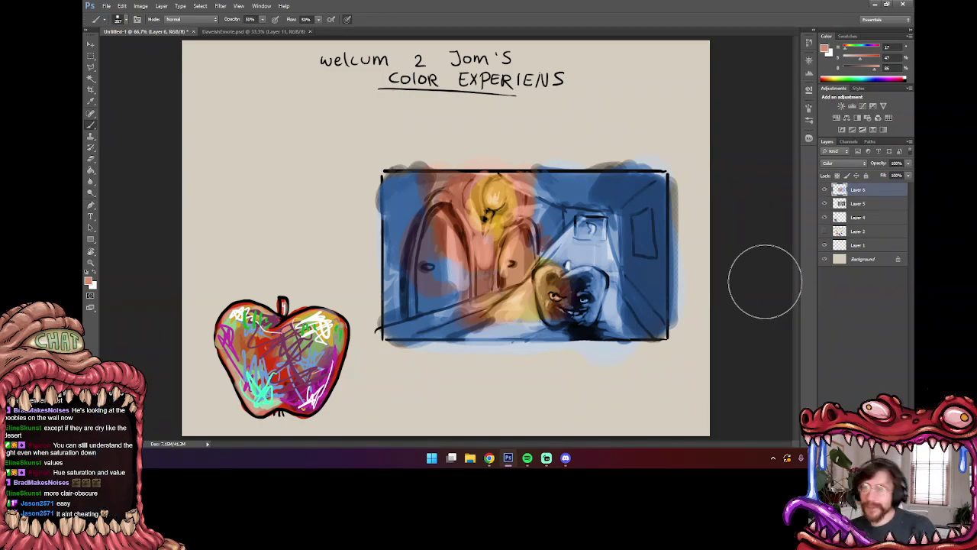
- Trace the facing edges of the two arched doors in vivid purple, using a small hard brush at 100% opacity and flow
right_click(544, 226)
click(568, 246)
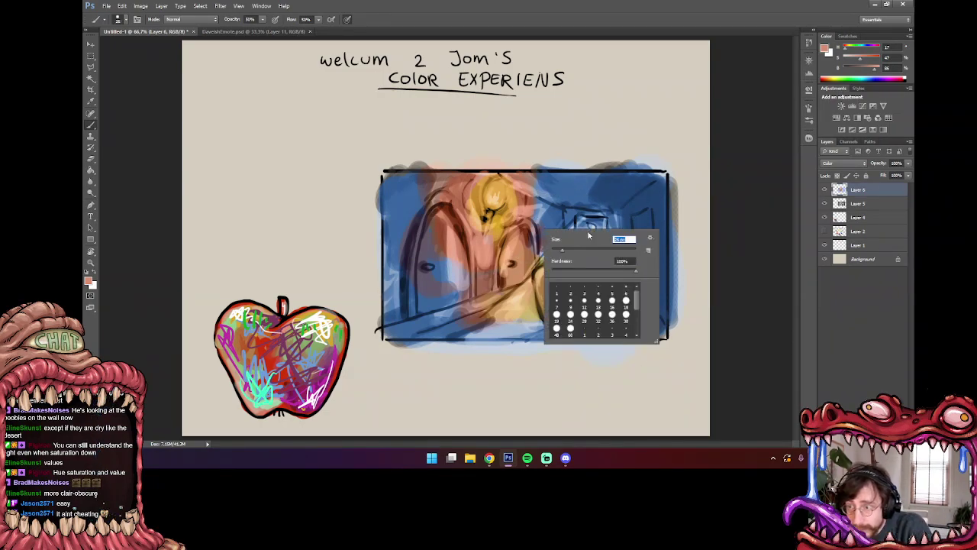
key(Return)
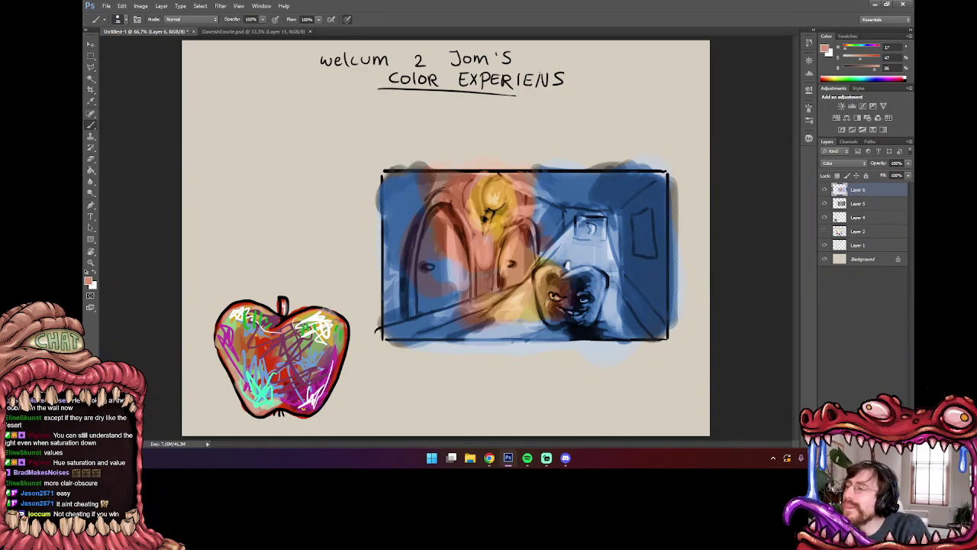
alt+click(566, 230)
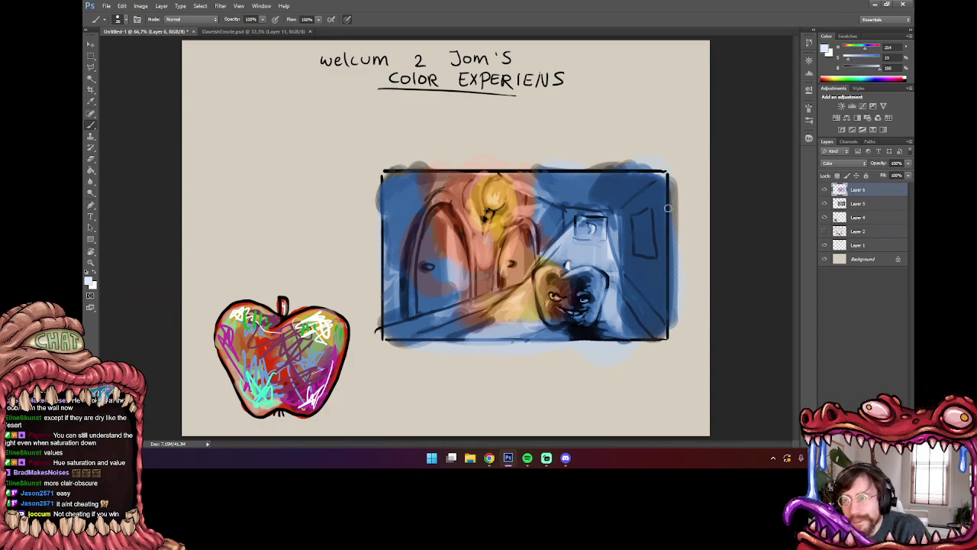
key(ctrl+plus)
drag(589, 256, 455, 228)
drag(865, 48, 880, 49)
click(873, 48)
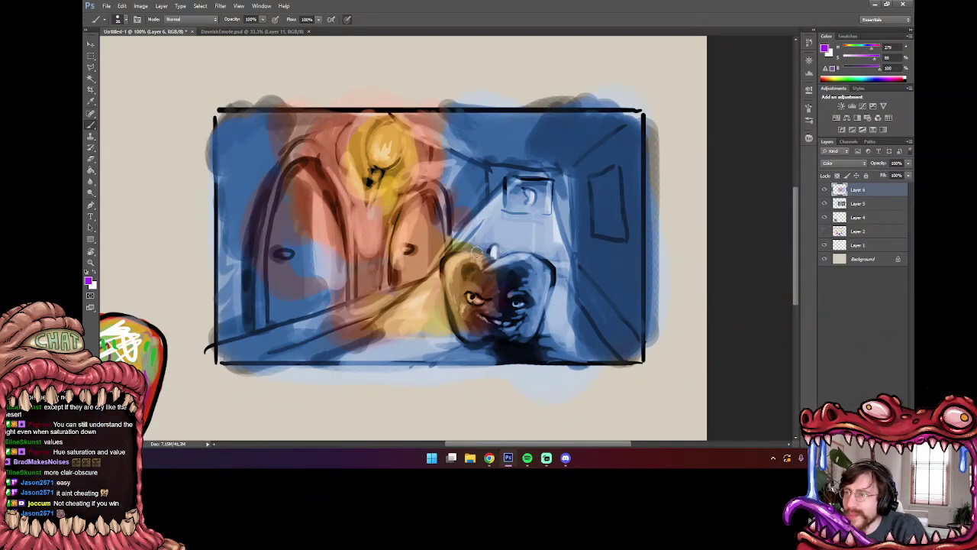
drag(476, 253, 552, 265)
right_click(420, 214)
click(439, 241)
click(442, 195)
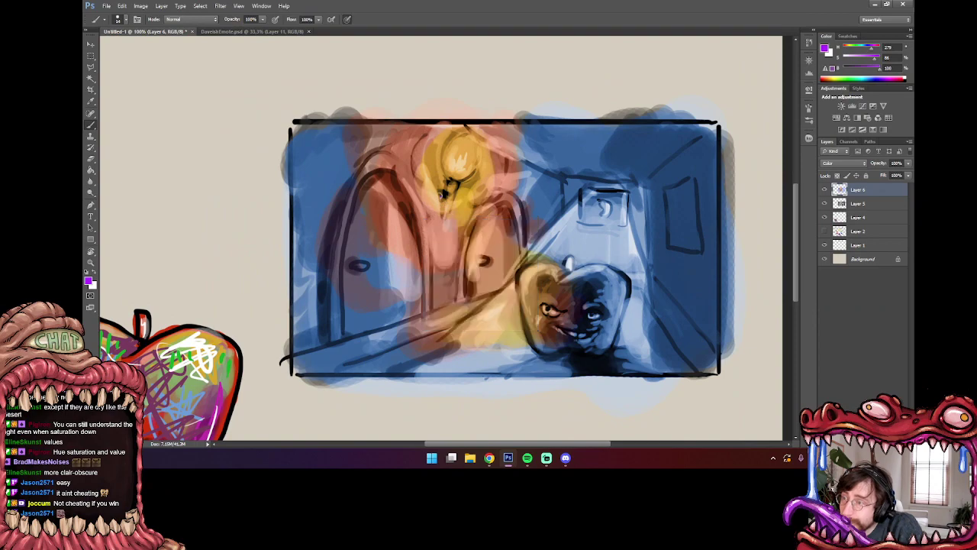
mouse_move(421, 273)
mouse_down()
mouse_move(425, 309)
mouse_move(432, 305)
mouse_up()
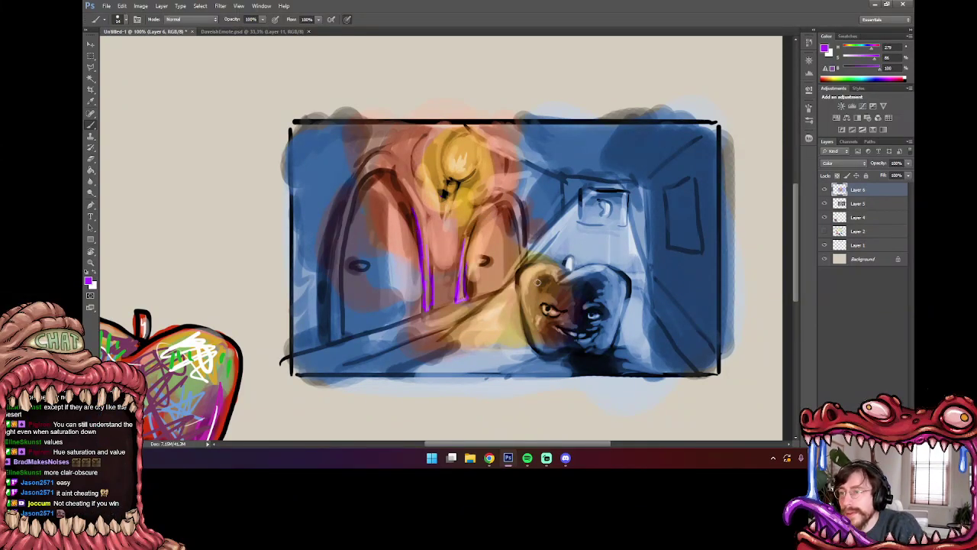
- Add purple accents to the apple's lit outline and face, the rim of the torch flame and the moonlit window frame
mouse_move(520, 275)
mouse_down()
mouse_move(532, 342)
mouse_move(556, 353)
mouse_up()
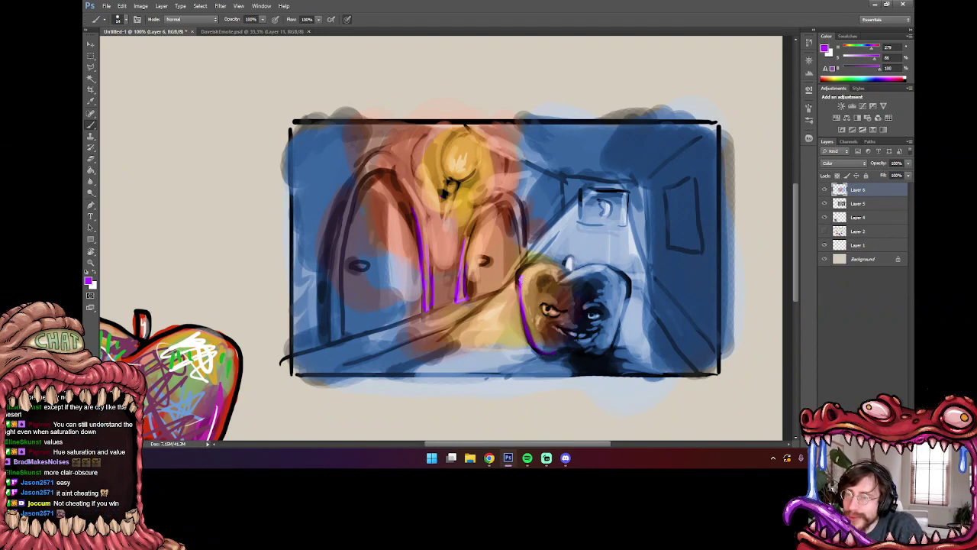
drag(548, 294, 565, 323)
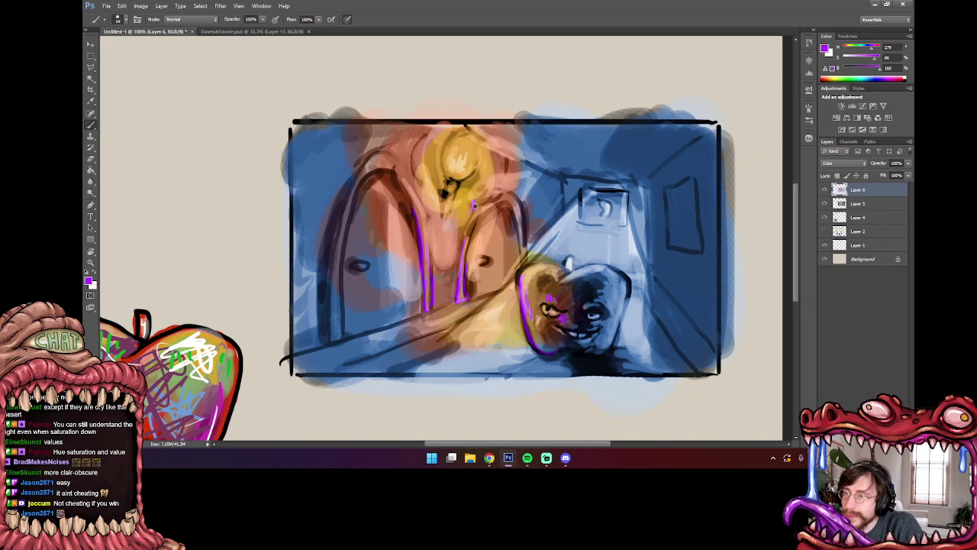
mouse_move(449, 179)
mouse_down()
mouse_move(442, 157)
mouse_move(471, 174)
mouse_up()
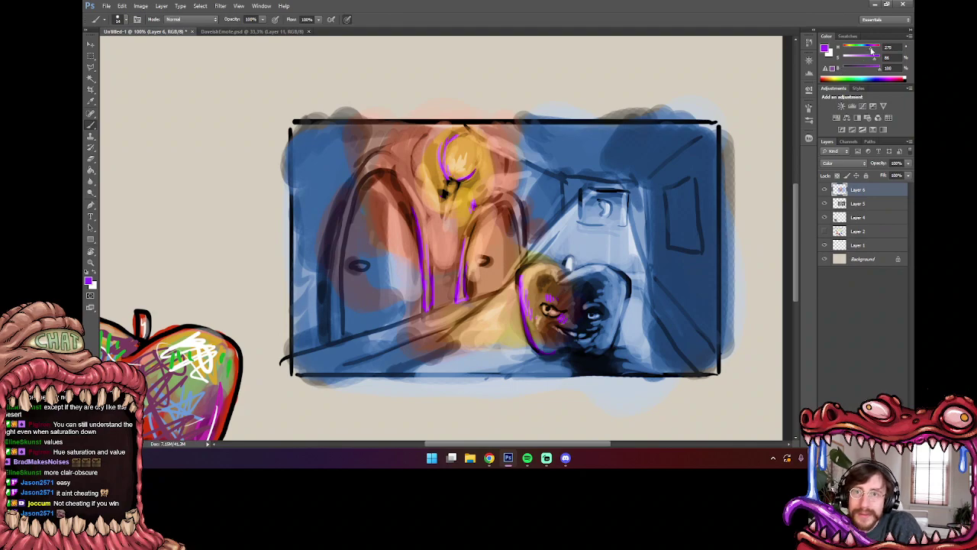
drag(582, 192, 610, 222)
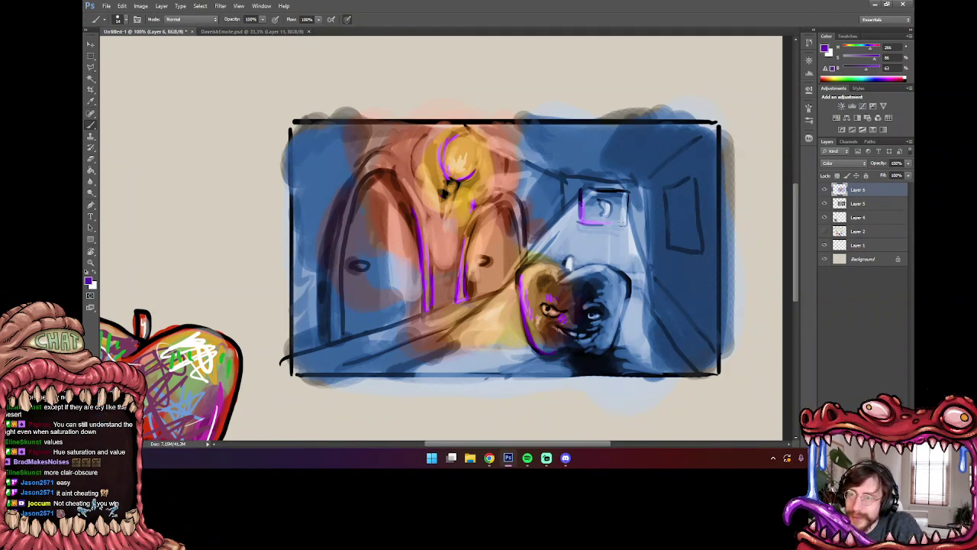
- Add darker purple accents to the large door's shadowed edge, the wall base, the room corners and the side wall's panel
scroll(640, 161, down, 5)
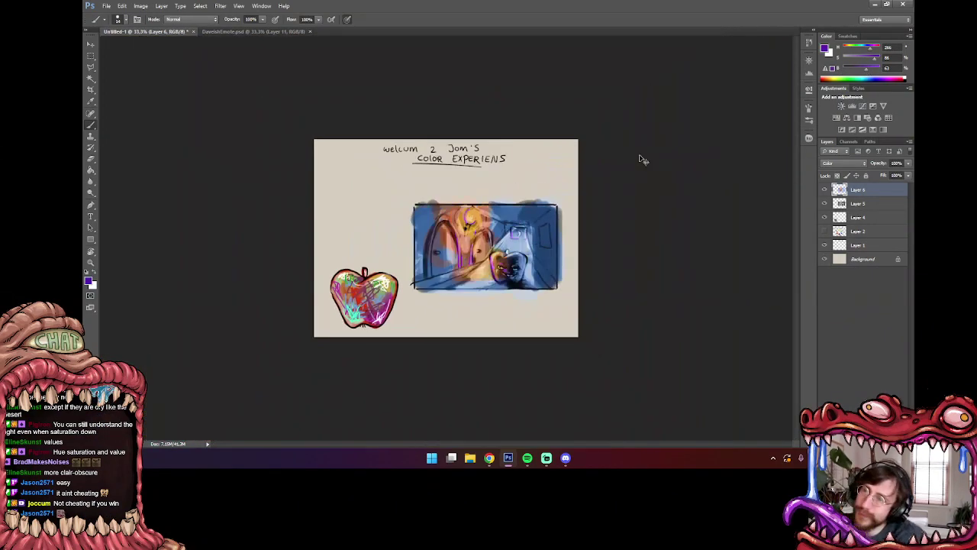
scroll(641, 159, up, 3)
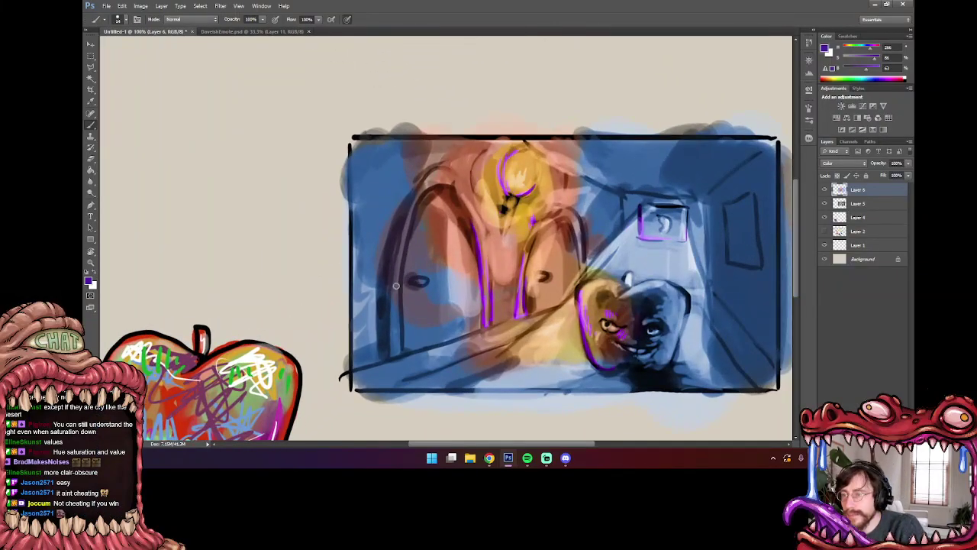
mouse_move(397, 338)
mouse_down()
mouse_move(393, 350)
mouse_move(394, 304)
mouse_up()
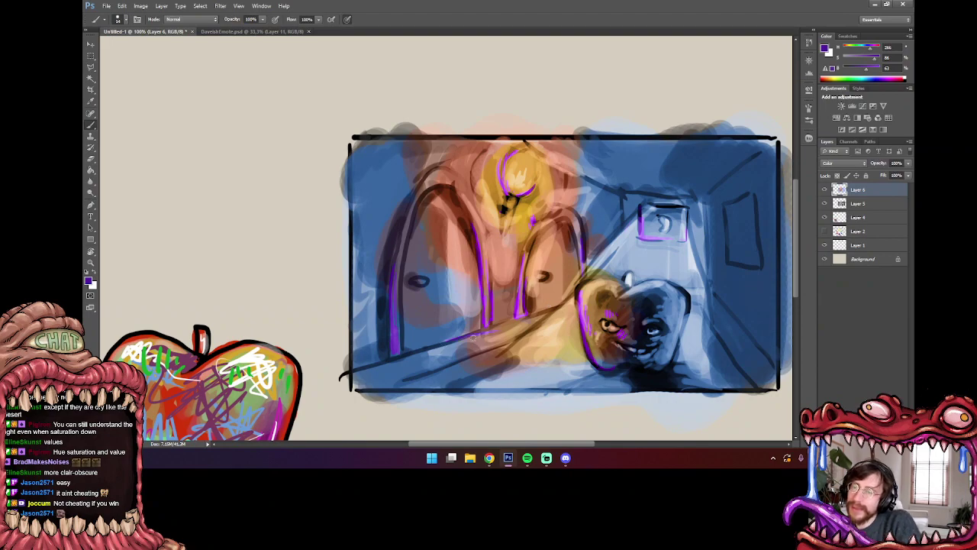
drag(472, 338, 550, 311)
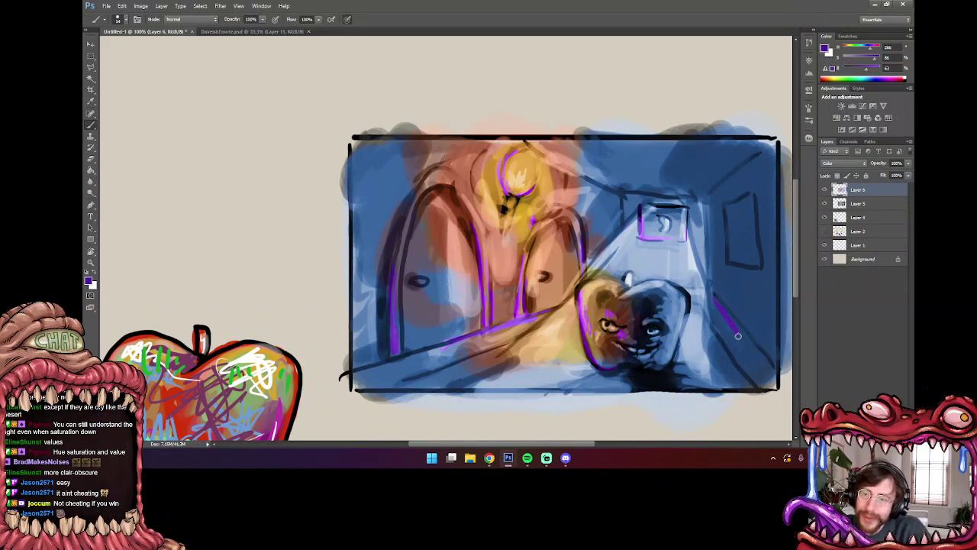
mouse_move(722, 206)
mouse_down()
mouse_move(725, 256)
mouse_move(758, 265)
mouse_up()
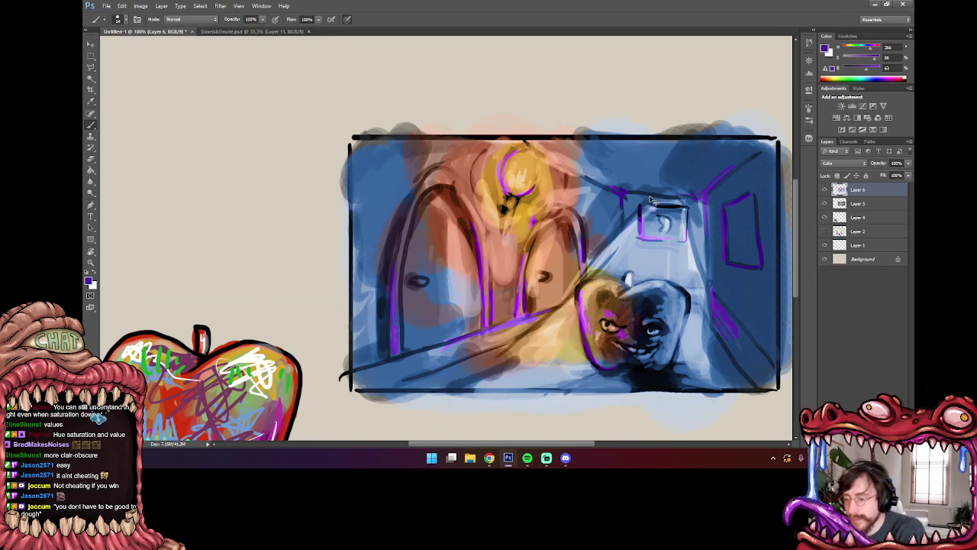
key(ctrl+minus)
key(ctrl+minus)
key(ctrl+plus)
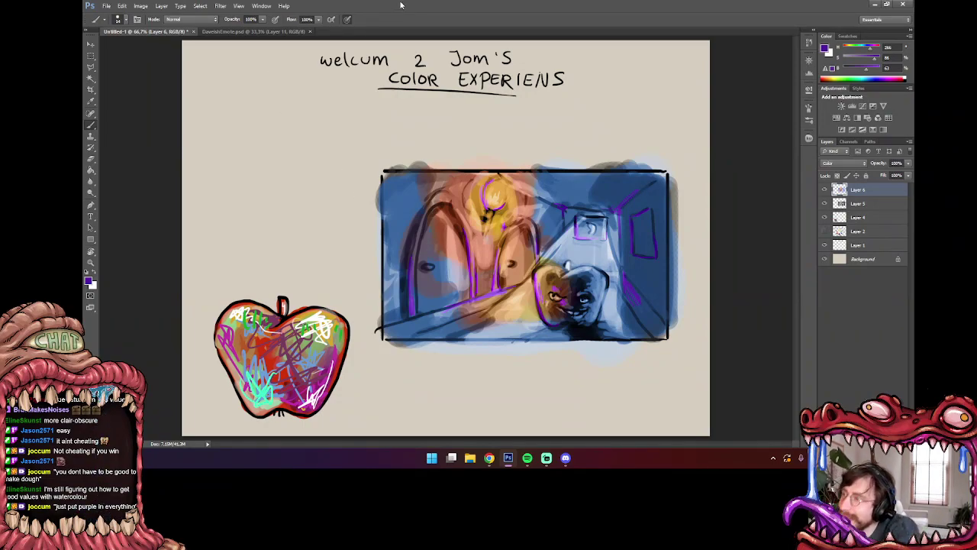
- Brush a faint wash on the empty canvas above the red apple, using a large low-opacity brush and blue sampled from the room
right_click(403, 199)
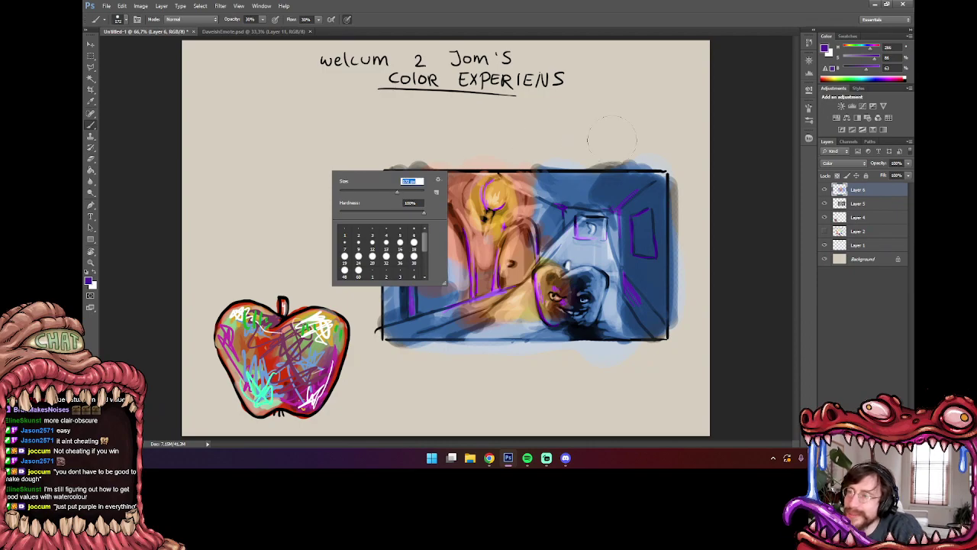
click(754, 152)
alt+click(578, 185)
drag(304, 142, 260, 152)
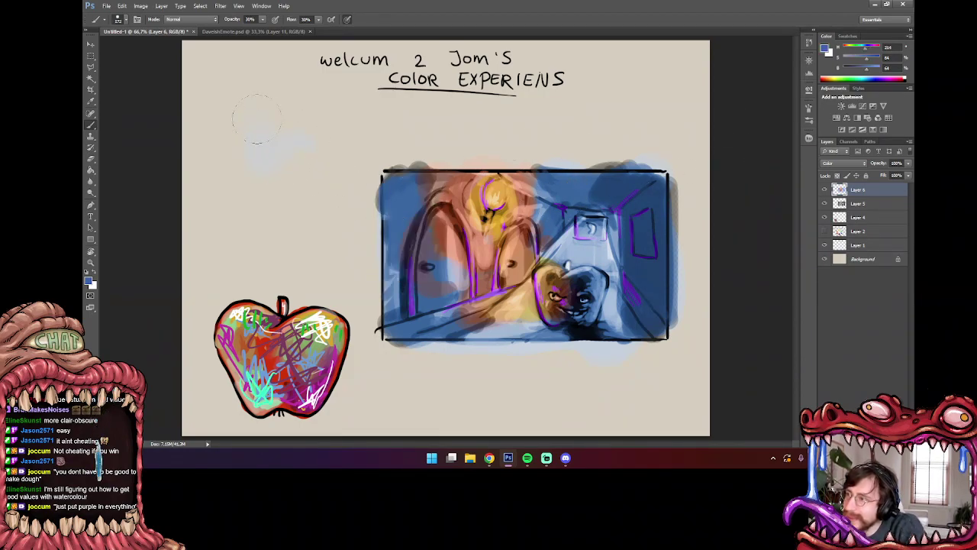
drag(256, 118, 256, 176)
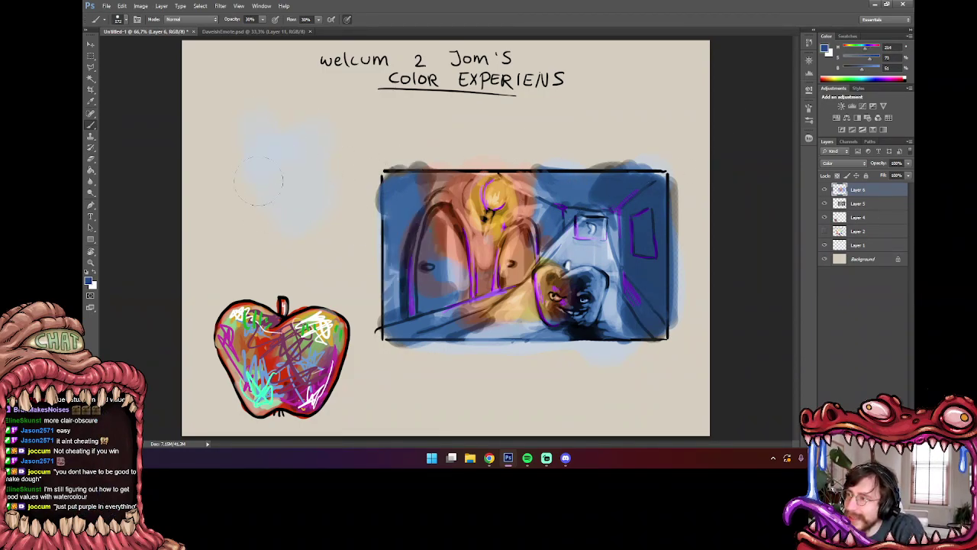
- Add a new layer and hide all the painting layers, keeping only the new layer, the title and the background visible
key(ctrl+shift+alt+n)
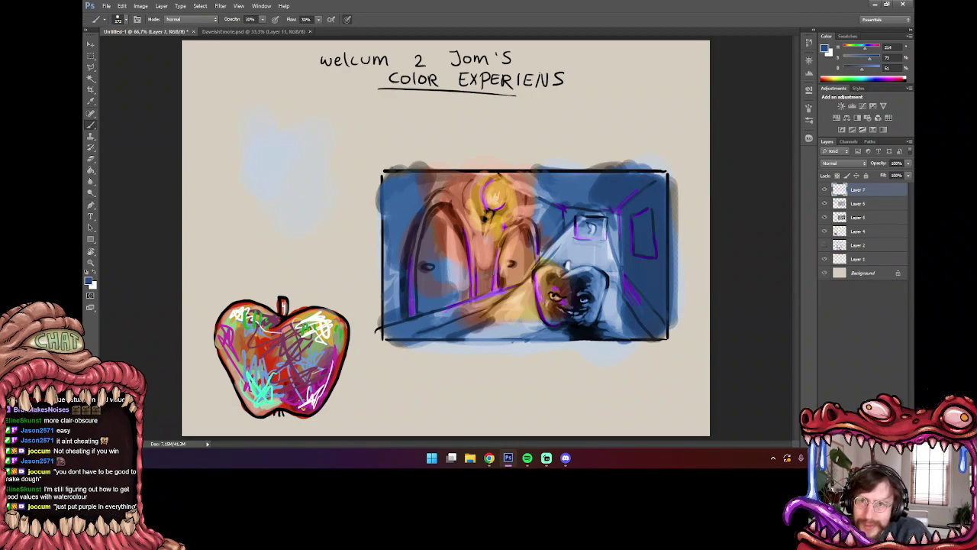
click(825, 230)
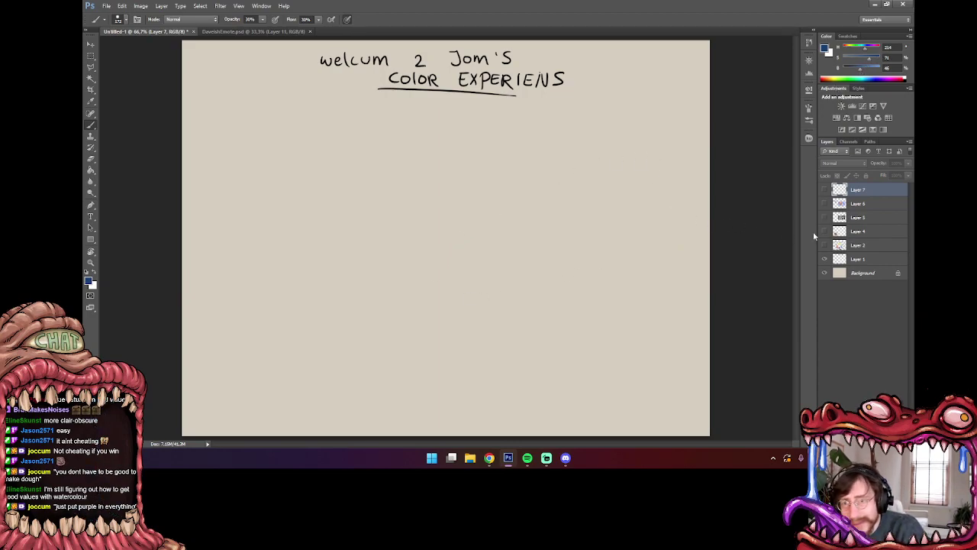
click(825, 190)
- Try building up a watercolour-like wash from overlapping translucent blue strokes across the canvas, and replace its layer with an empty one
mouse_move(575, 229)
mouse_down()
mouse_move(562, 268)
mouse_move(539, 221)
mouse_move(432, 243)
mouse_move(507, 297)
mouse_up()
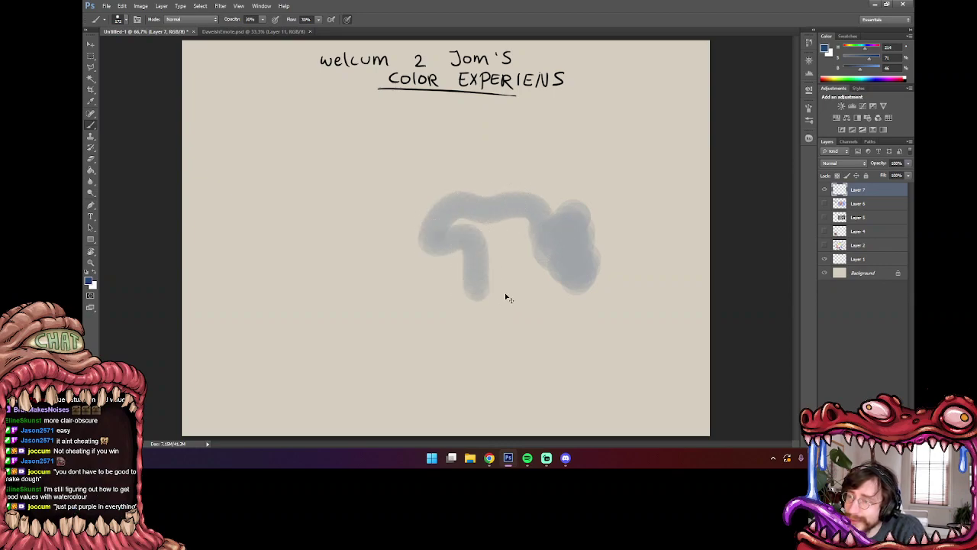
key(ctrl+z)
mouse_move(337, 250)
mouse_down()
mouse_move(330, 278)
mouse_move(568, 323)
mouse_move(351, 260)
mouse_move(380, 317)
mouse_move(458, 332)
mouse_move(527, 328)
mouse_move(391, 206)
mouse_move(355, 252)
mouse_move(628, 273)
mouse_move(508, 260)
mouse_move(522, 224)
mouse_move(603, 259)
mouse_move(592, 240)
mouse_up()
mouse_move(397, 180)
mouse_down()
mouse_move(303, 209)
mouse_move(320, 314)
mouse_move(252, 244)
mouse_move(336, 321)
mouse_up()
mouse_move(252, 306)
mouse_down()
mouse_move(416, 317)
mouse_move(305, 268)
mouse_move(497, 336)
mouse_move(495, 311)
mouse_up()
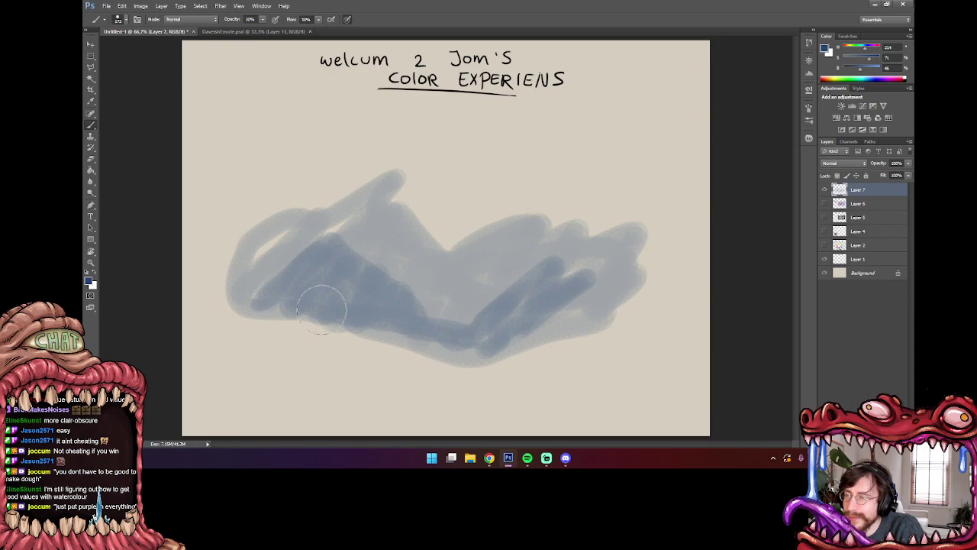
mouse_move(309, 309)
mouse_down()
mouse_move(245, 359)
mouse_move(569, 357)
mouse_move(642, 344)
mouse_move(298, 344)
mouse_move(244, 328)
mouse_up()
right_click(462, 289)
mouse_move(535, 241)
mouse_down()
mouse_move(500, 281)
mouse_move(401, 269)
mouse_move(382, 210)
mouse_move(323, 205)
mouse_move(359, 282)
mouse_move(408, 302)
mouse_move(527, 279)
mouse_up()
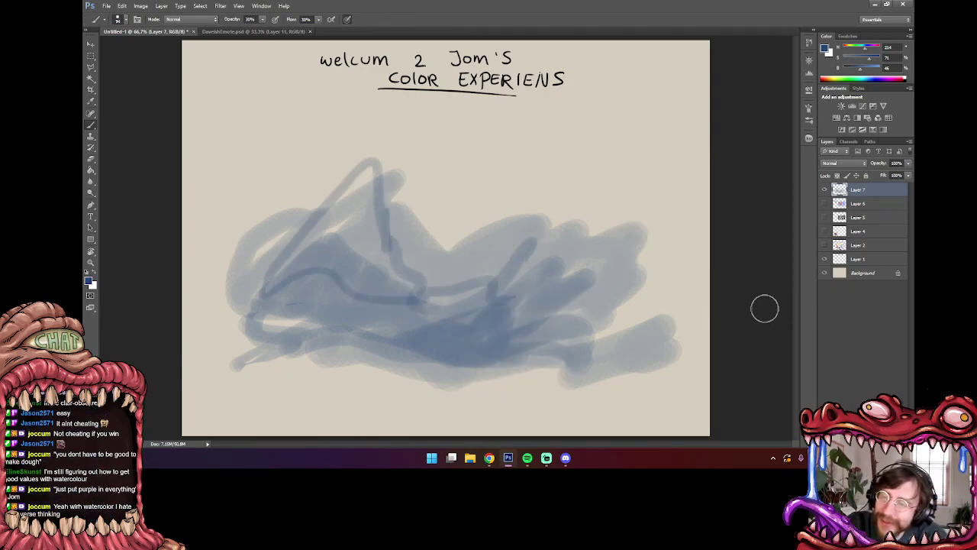
key(Delete)
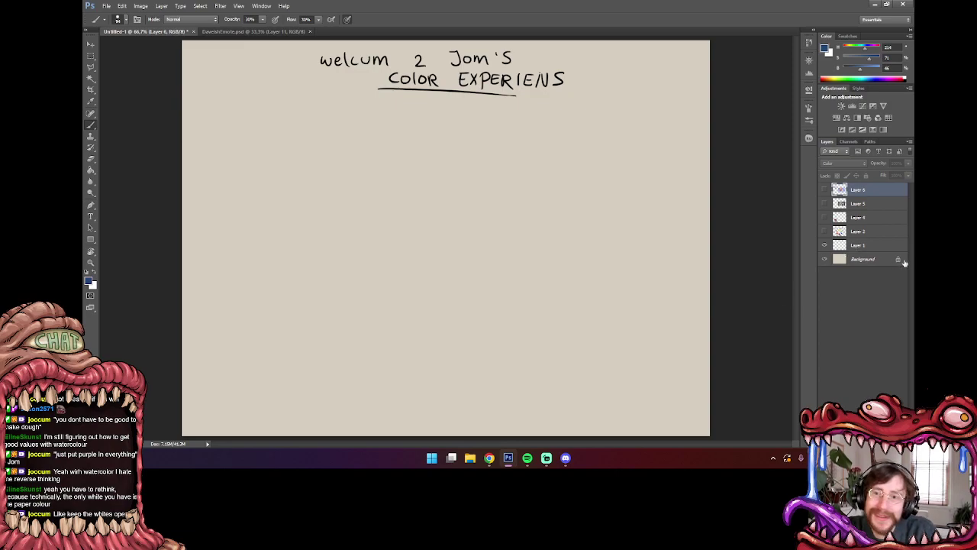
click(889, 443)
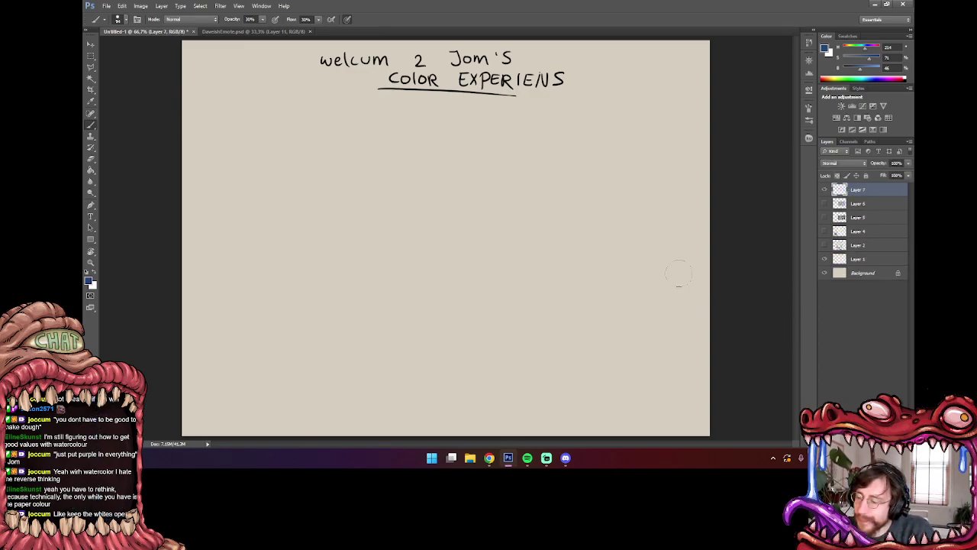
- Reduce the brush size and darken the brush colour to near-black with 1% brightness
right_click(583, 184)
key(Return)
drag(850, 68, 843, 69)
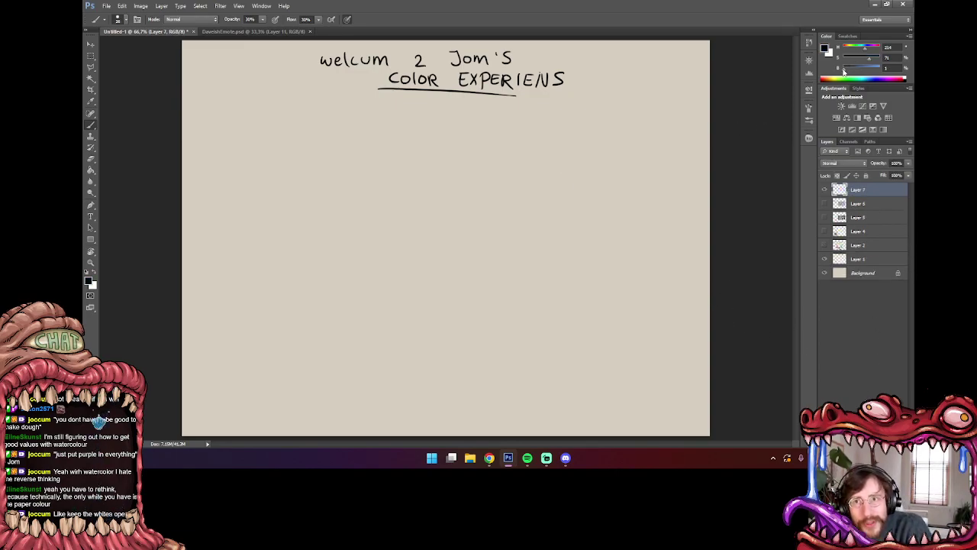